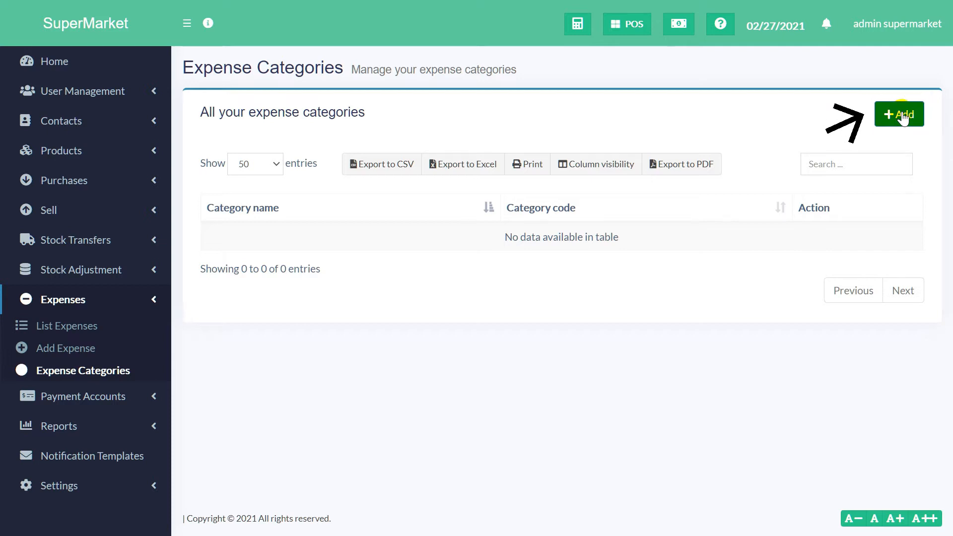
Step: Fill a new expense category form with the suggested name Saleries and code 1221
{"action": "left_click", "coordinate": [902, 118]}
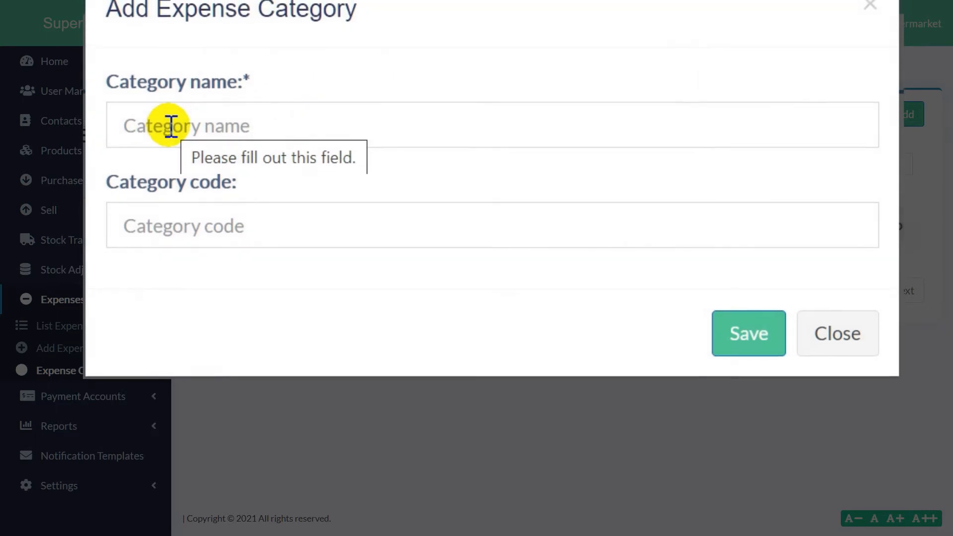
{"action": "left_click", "coordinate": [171, 133]}
{"action": "type", "text": "a"}
{"action": "key", "text": "BackSpace"}
{"action": "type", "text": "Sa"}
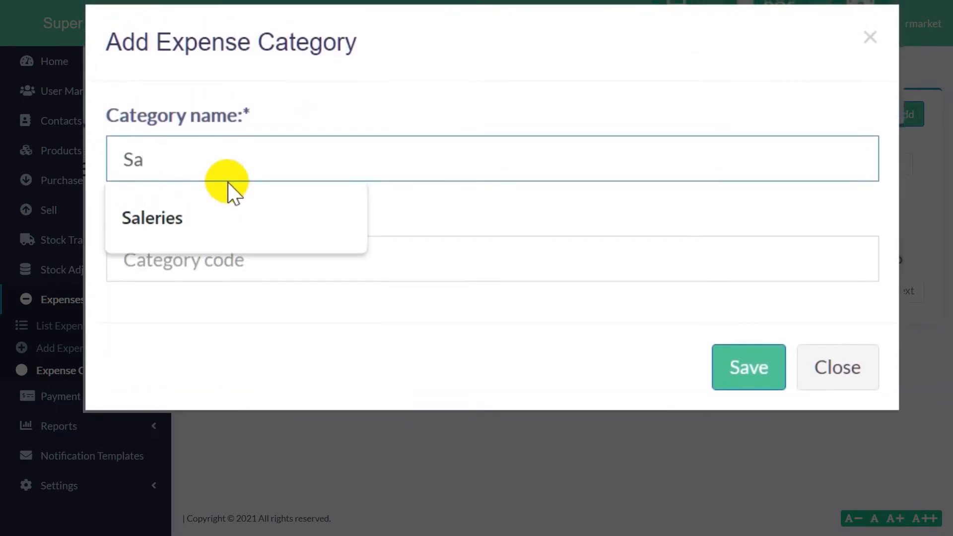
{"action": "left_click", "coordinate": [188, 203]}
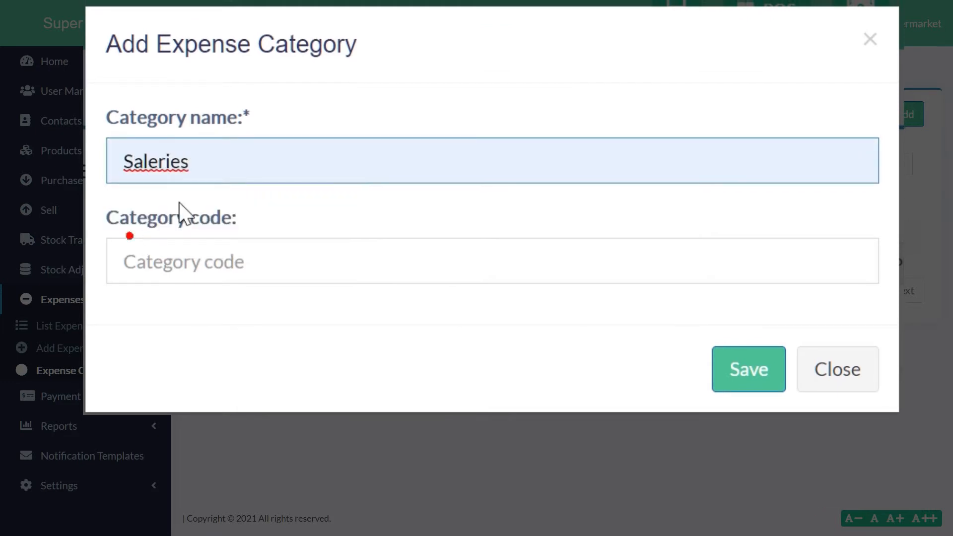
{"action": "left_click", "coordinate": [208, 253]}
{"action": "type", "text": "1221"}
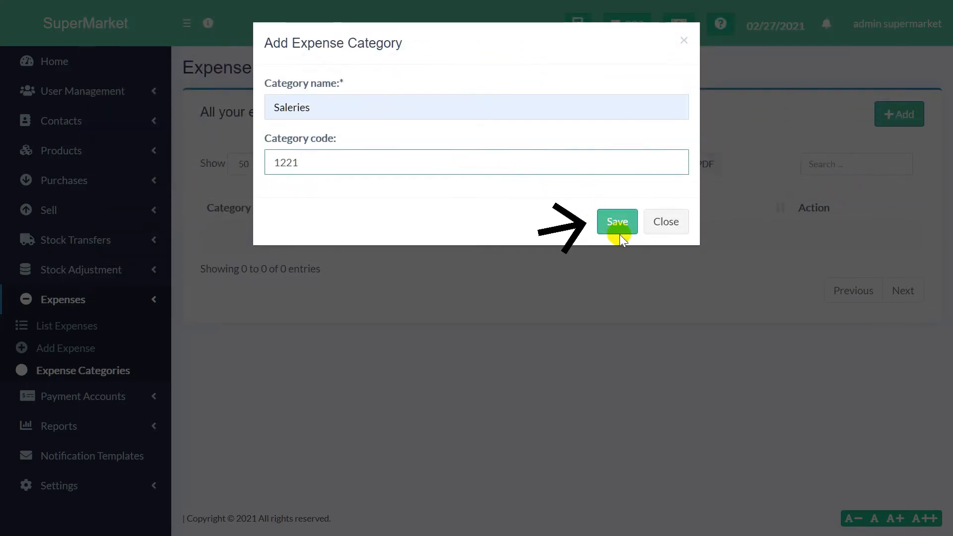
Step: Save the new Saleries category with code 1221
{"action": "left_click", "coordinate": [618, 224]}
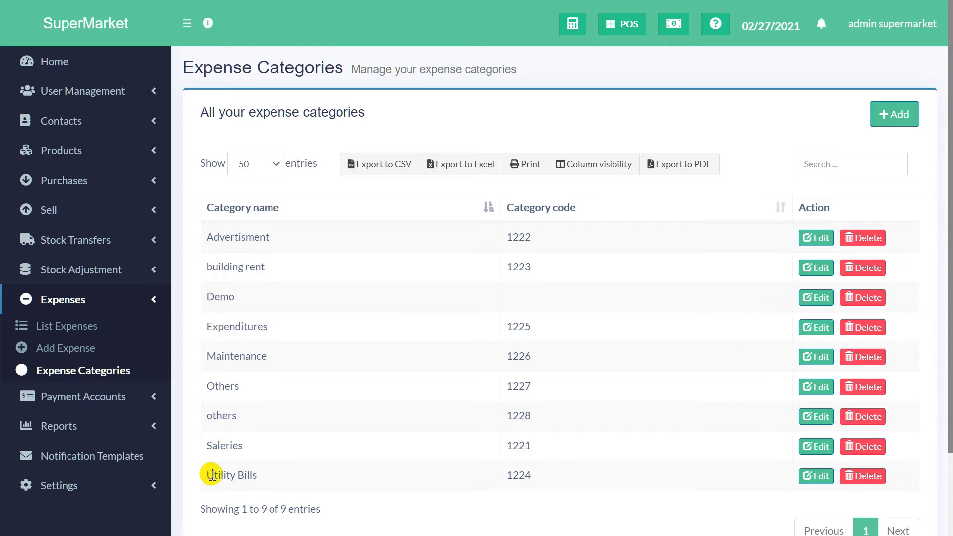
Step: Sort the categories by name, then by code from highest to lowest
{"action": "left_click", "coordinate": [488, 209]}
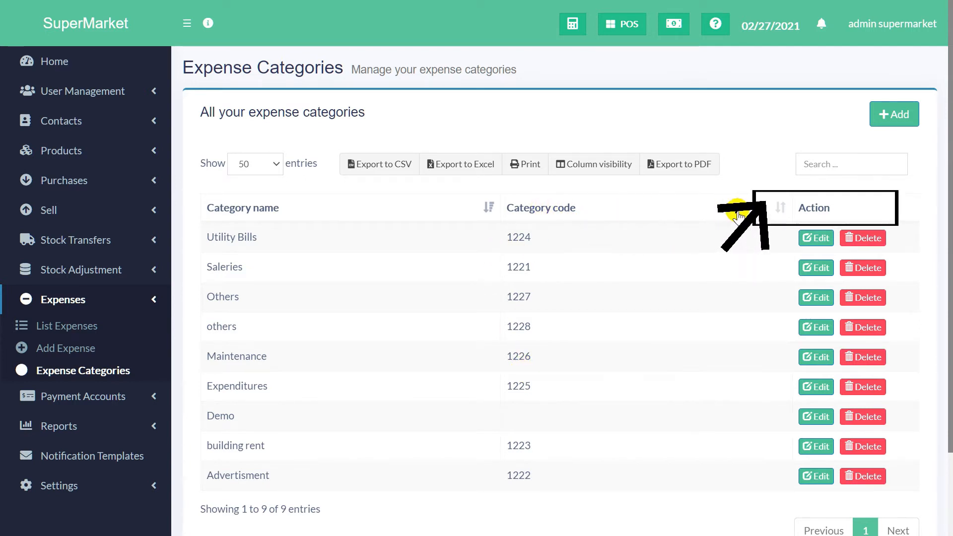
{"action": "left_click", "coordinate": [766, 211]}
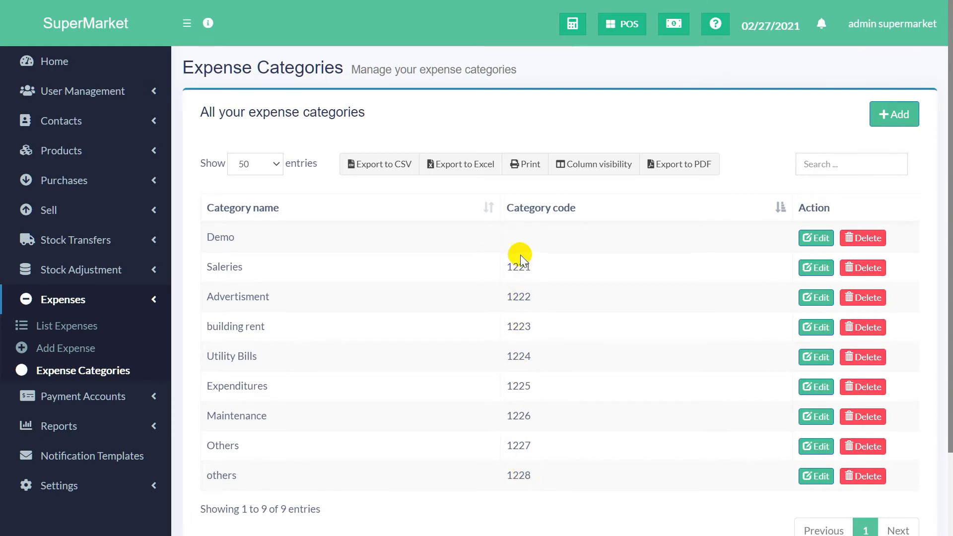
{"action": "left_click", "coordinate": [780, 208]}
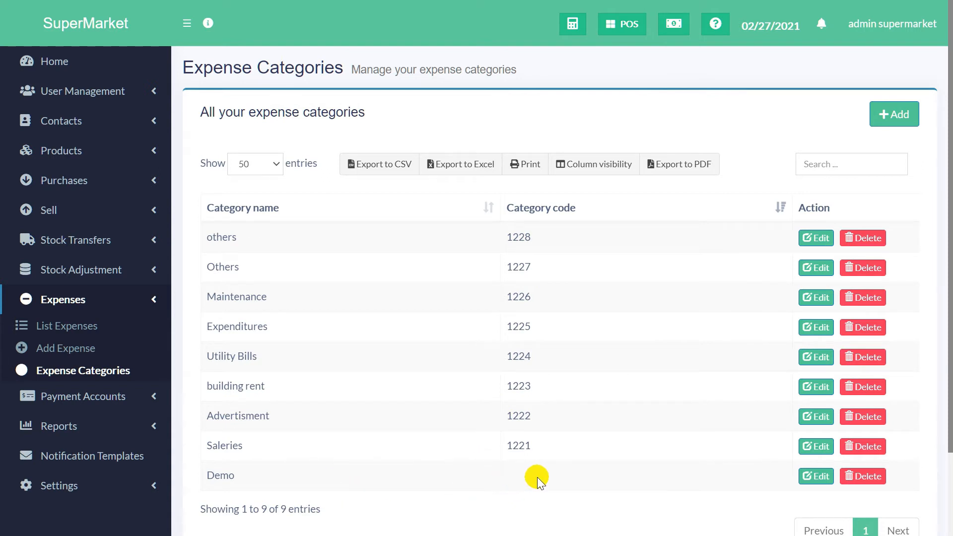
Step: Edit the Demo category to give it code 1229 and update it
{"action": "left_click", "coordinate": [817, 477]}
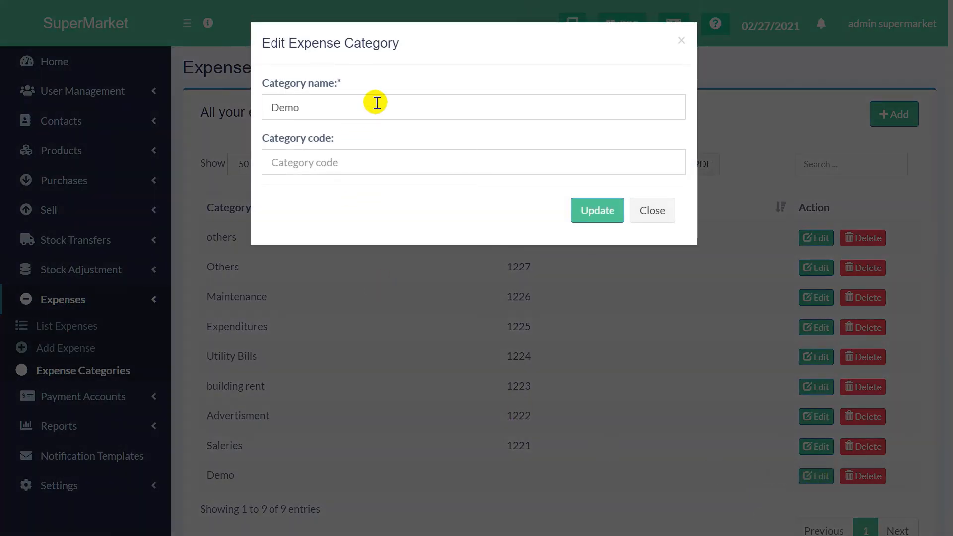
{"action": "left_click", "coordinate": [345, 158]}
{"action": "type", "text": "1229"}
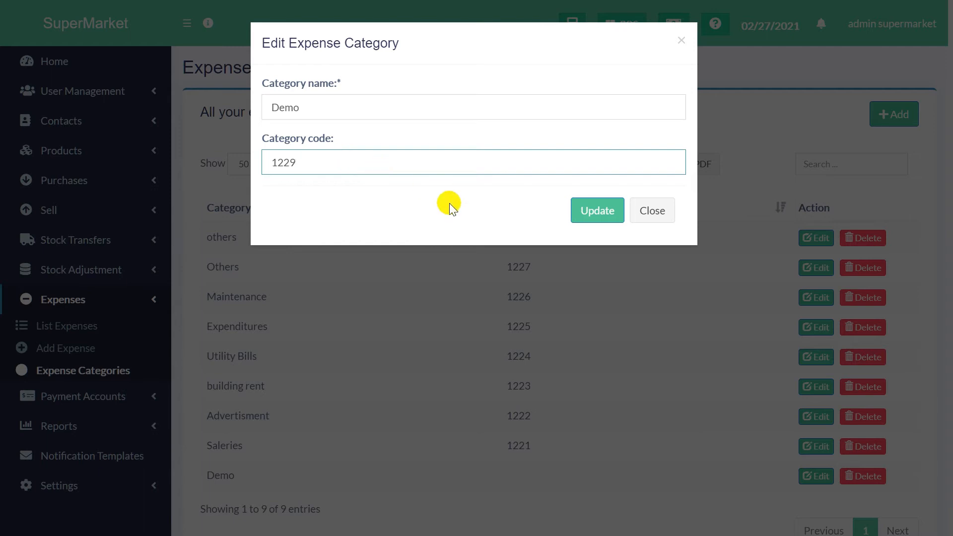
{"action": "left_click", "coordinate": [595, 213]}
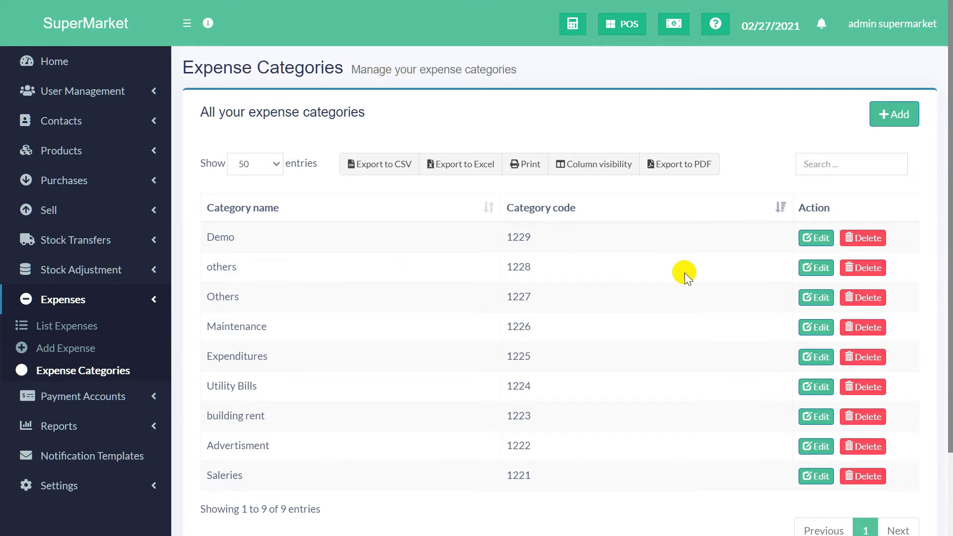
Step: Delete the 'others' category (code 1228) and confirm the removal
{"action": "left_click", "coordinate": [855, 270]}
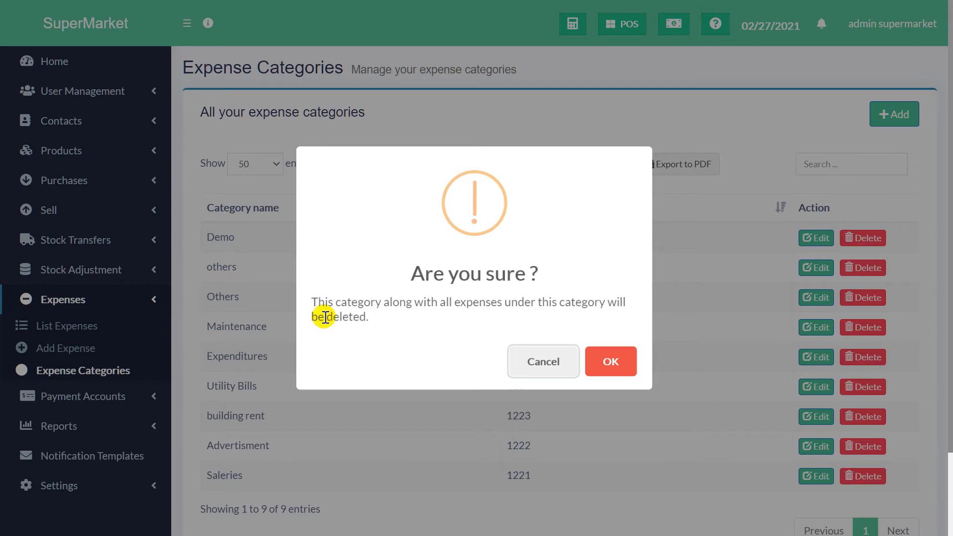
{"action": "left_click", "coordinate": [614, 371]}
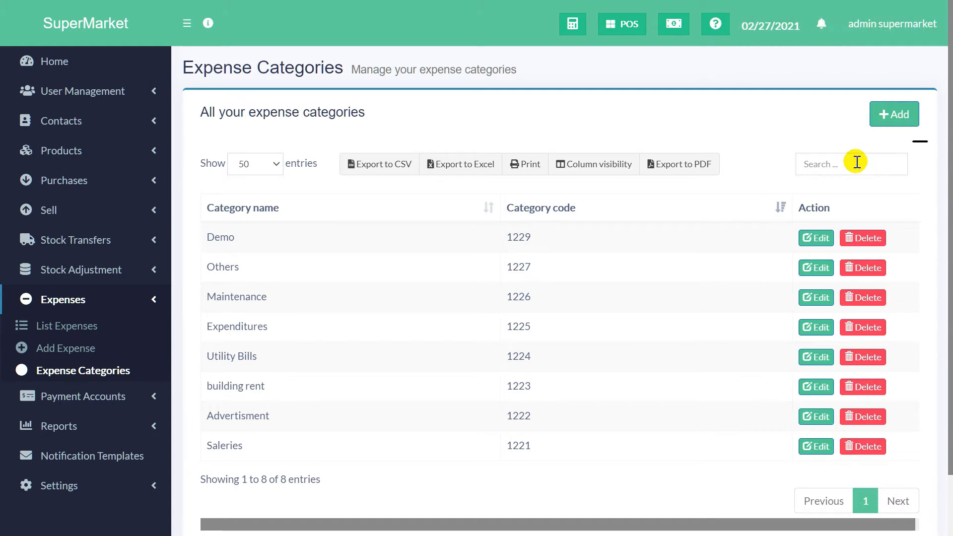
{"action": "left_click", "coordinate": [857, 162]}
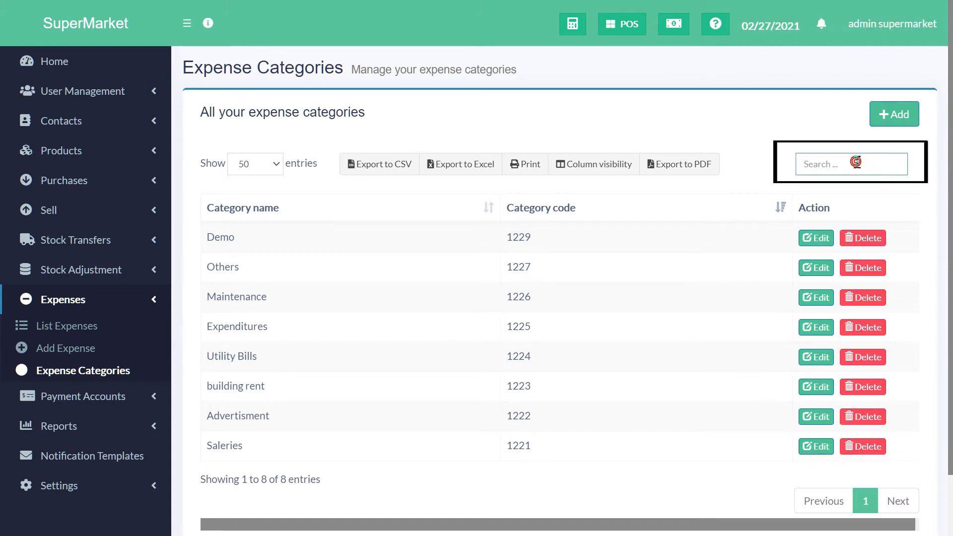
{"action": "type", "text": "u"}
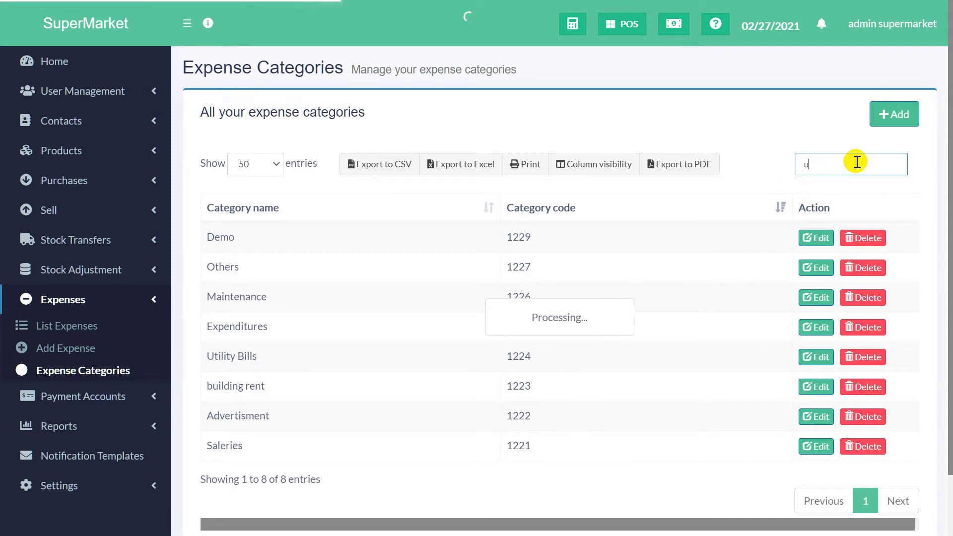
{"action": "type", "text": "t"}
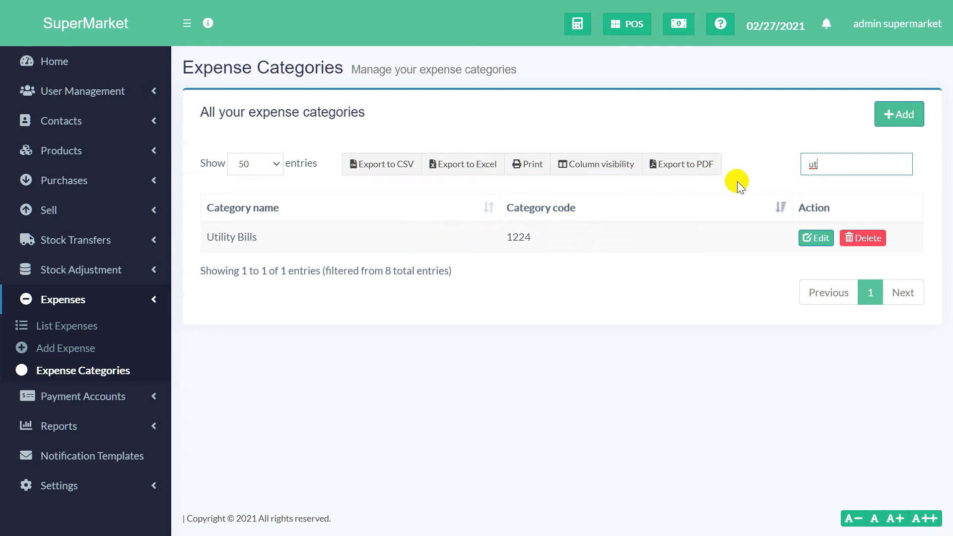
{"action": "key", "text": "BackSpace"}
{"action": "key", "text": "BackSpace"}
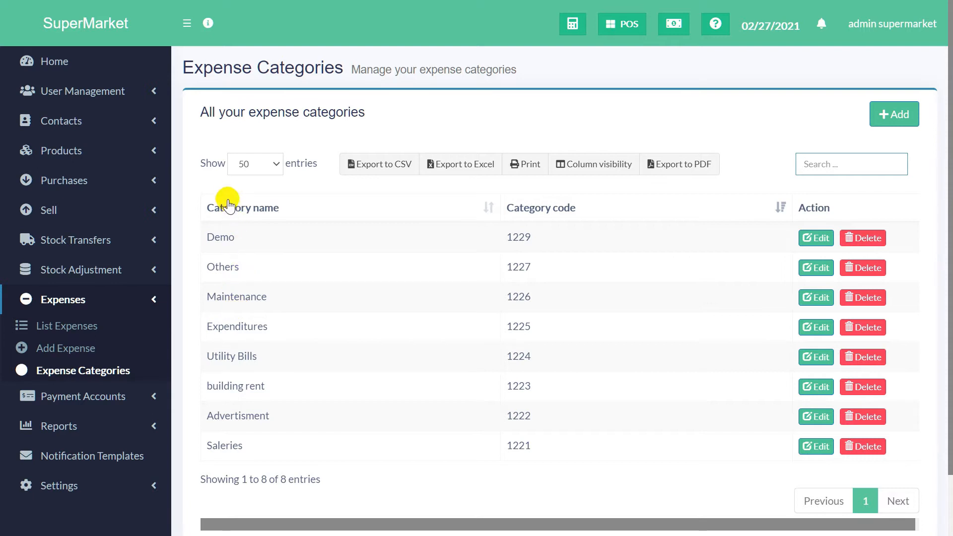
{"action": "left_click", "coordinate": [276, 164]}
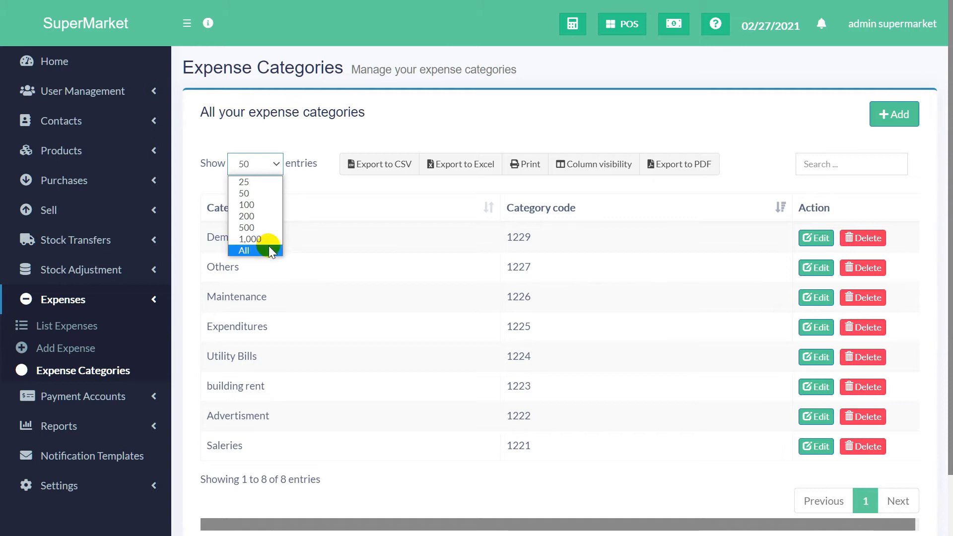
{"action": "left_click", "coordinate": [392, 183]}
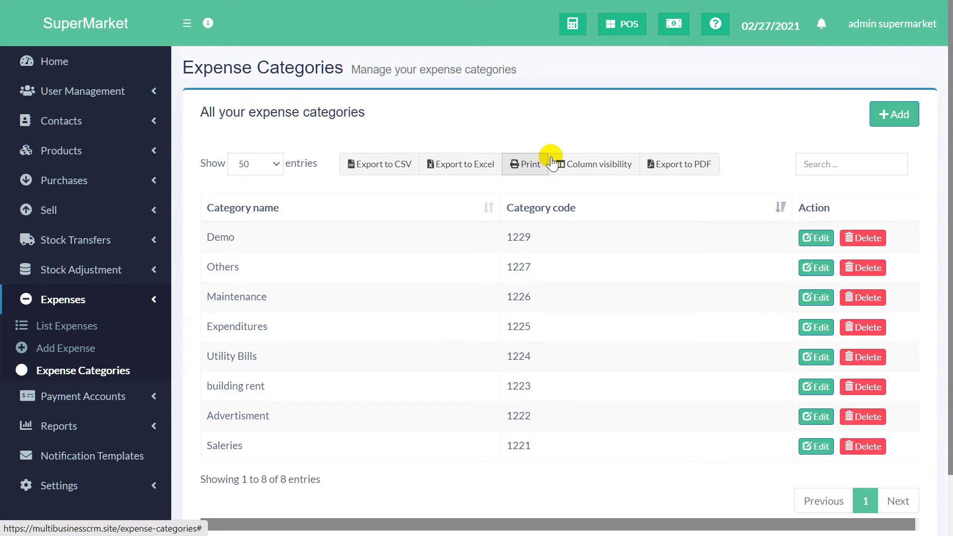
Step: Export the category list to PDF and save it to the Desktop as Expense Categories - SuperMarket.pdf
{"action": "left_click", "coordinate": [693, 163]}
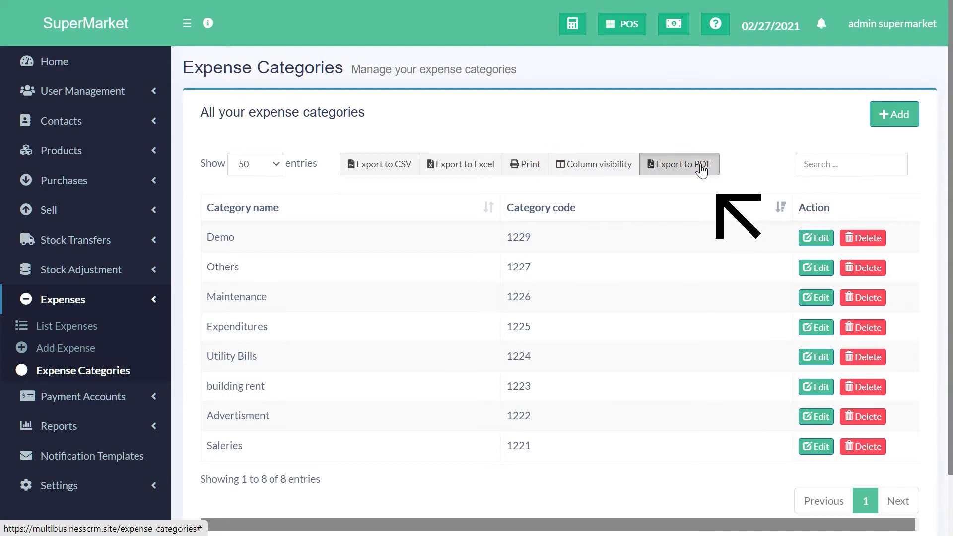
{"action": "left_click", "coordinate": [540, 164]}
{"action": "left_click", "coordinate": [660, 171]}
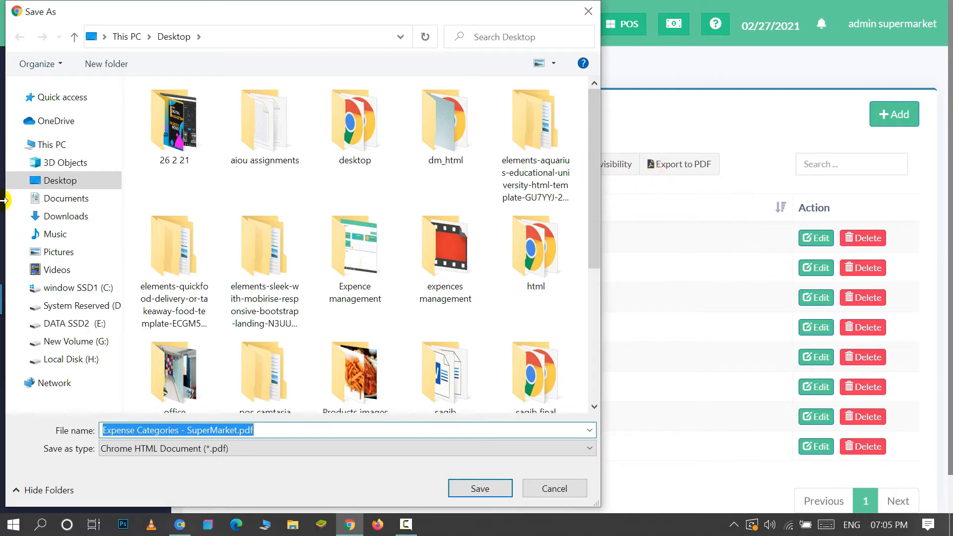
{"action": "left_click", "coordinate": [37, 180]}
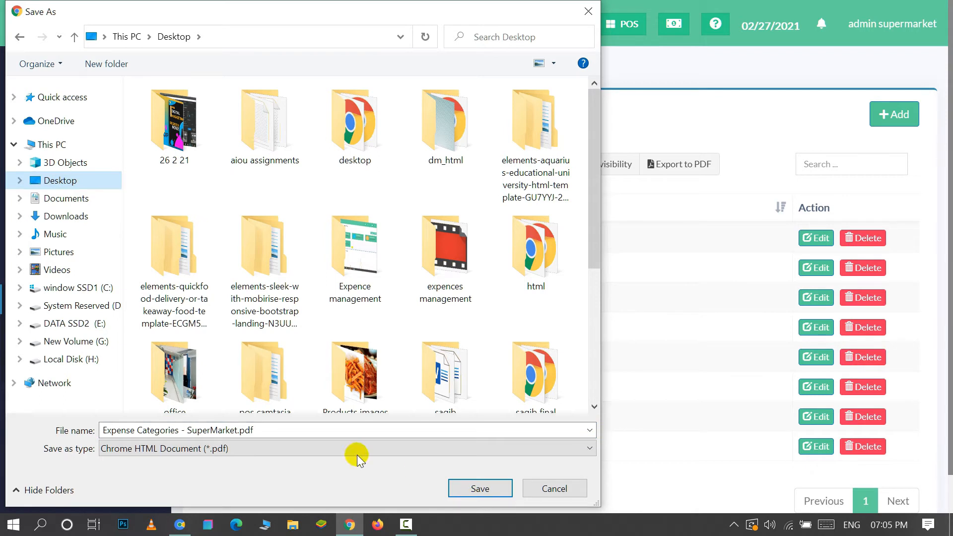
{"action": "left_click", "coordinate": [496, 493]}
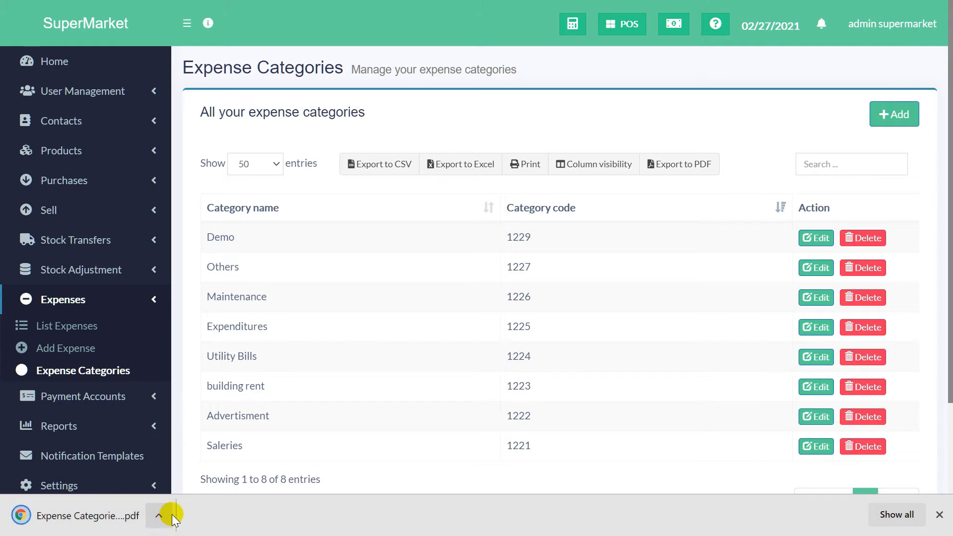
Step: Dismiss the download notice, preview the category list for printing, and cancel without printing
{"action": "left_click", "coordinate": [940, 514]}
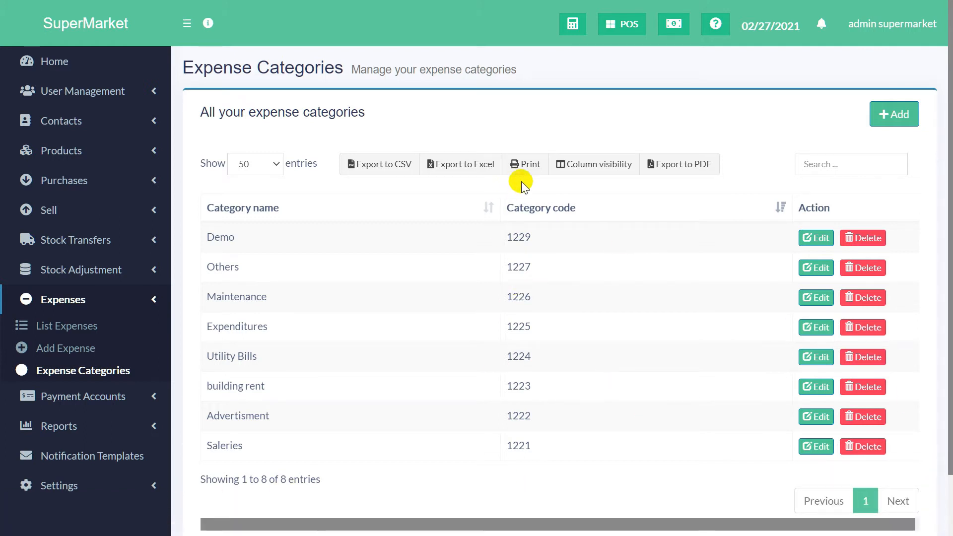
{"action": "left_click", "coordinate": [524, 164]}
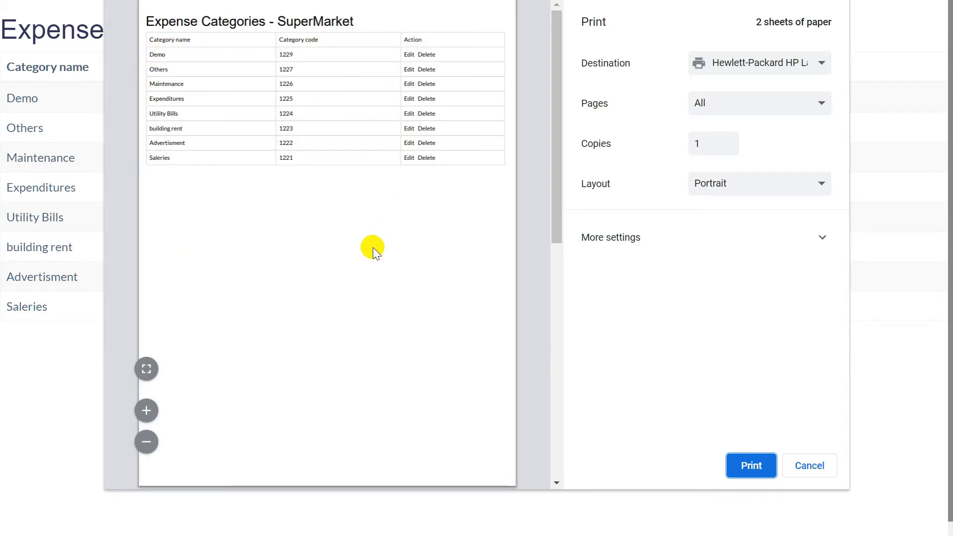
{"action": "left_click", "coordinate": [810, 465]}
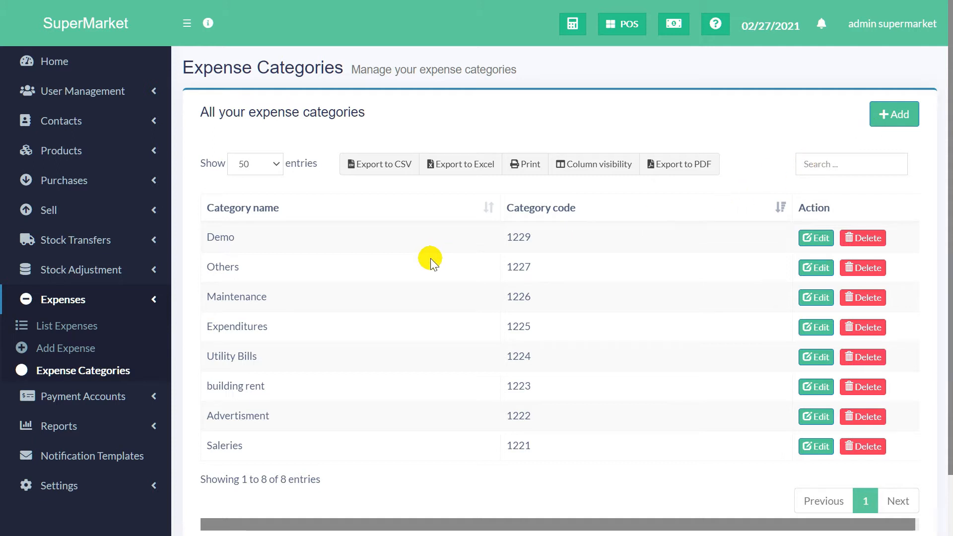
Step: Open the Add Expense form and browse the Business Location dropdown options
{"action": "left_click", "coordinate": [40, 354]}
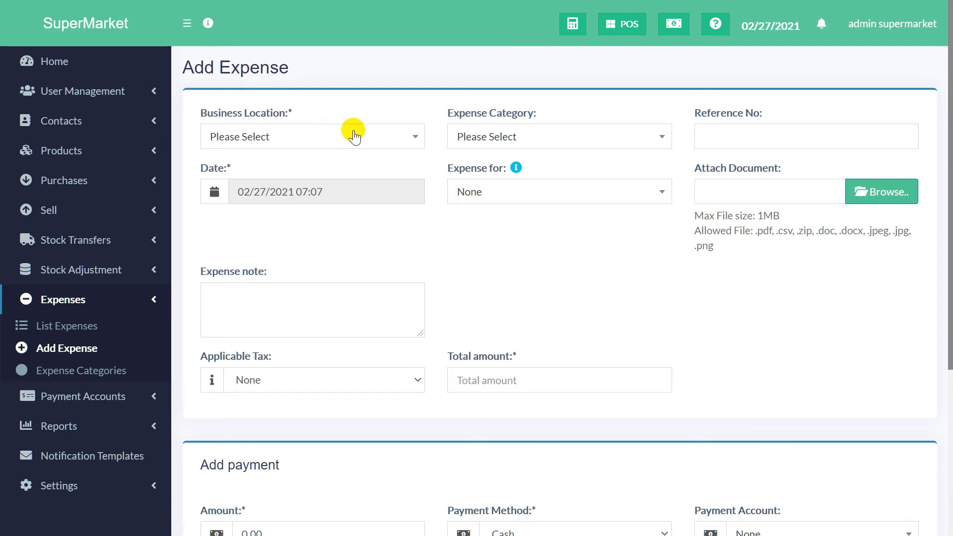
{"action": "left_click", "coordinate": [400, 143]}
{"action": "scroll", "coordinate": [292, 248], "scroll_direction": "down", "scroll_amount": 1}
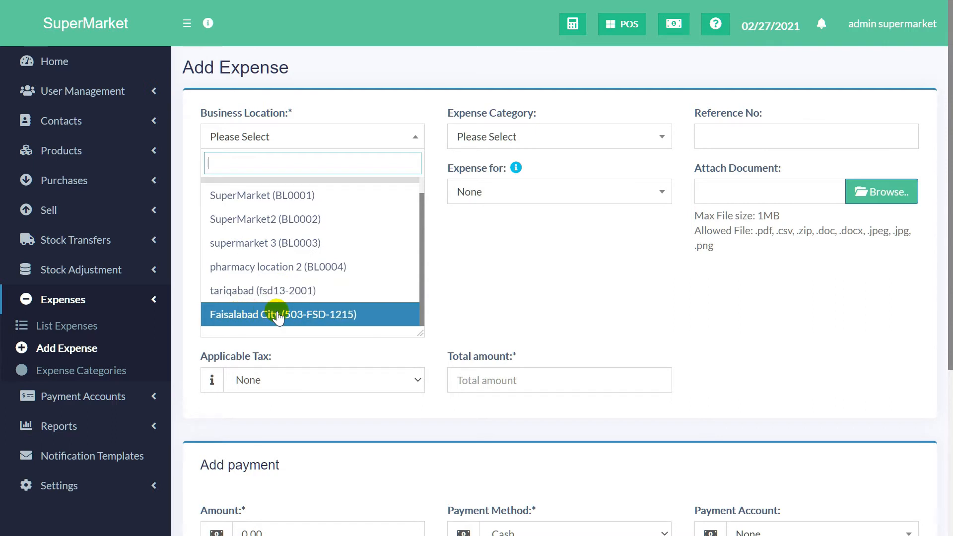
Step: Set the business location to Faisalabad City and the expense category to building rent
{"action": "left_click", "coordinate": [312, 316]}
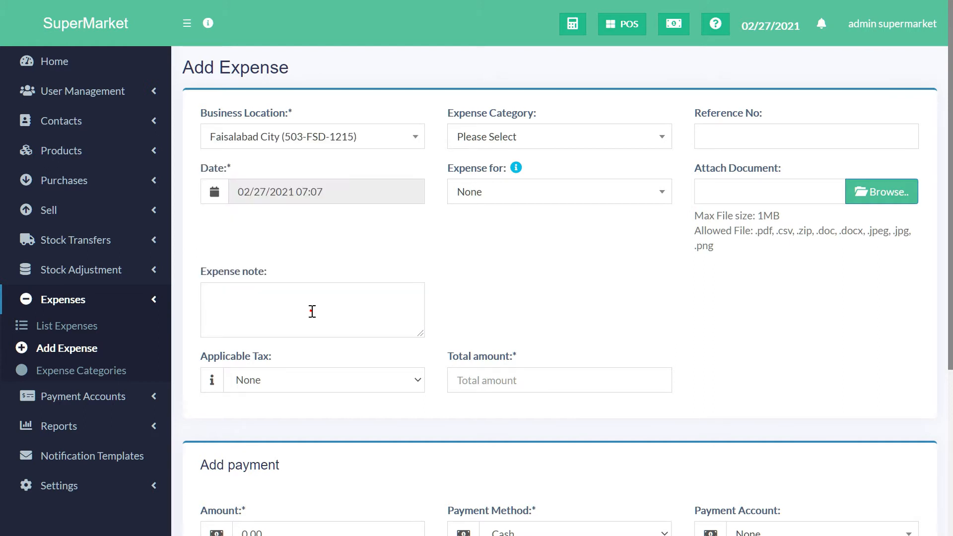
{"action": "left_click", "coordinate": [554, 137]}
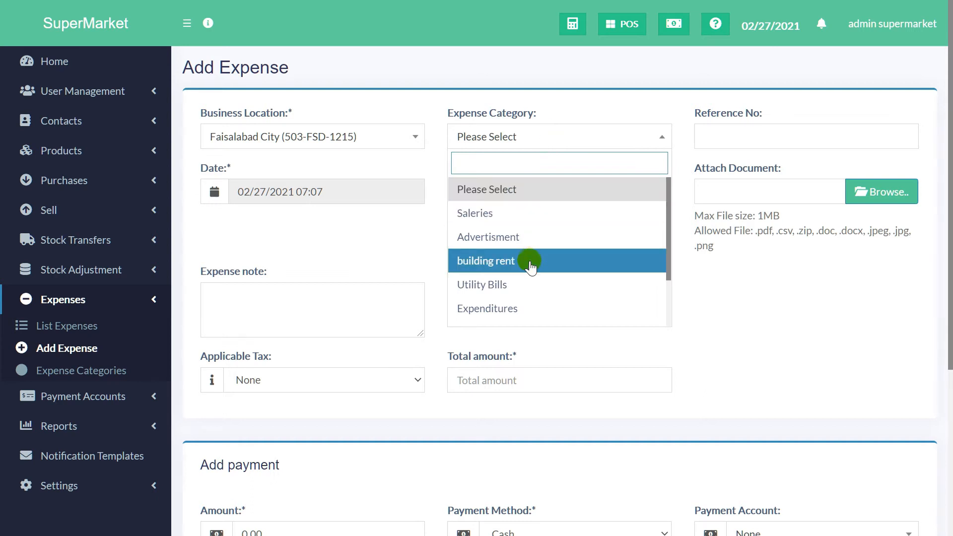
{"action": "scroll", "coordinate": [530, 267], "scroll_direction": "down", "scroll_amount": 3}
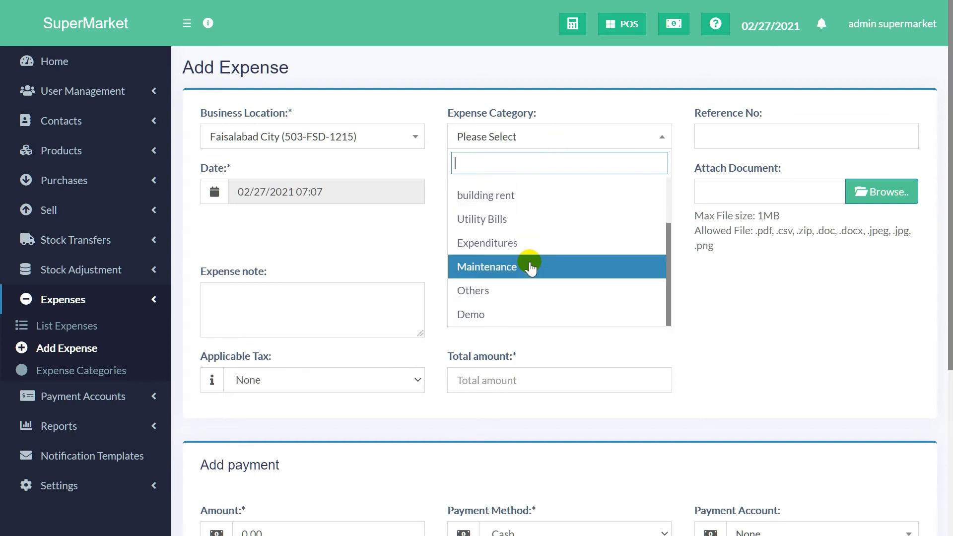
{"action": "scroll", "coordinate": [530, 267], "scroll_direction": "up", "scroll_amount": 1}
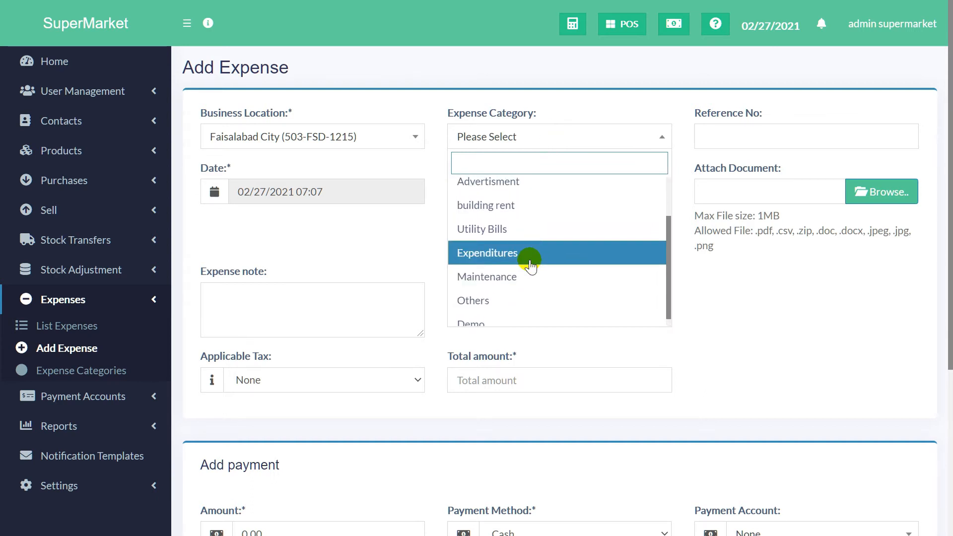
{"action": "left_click", "coordinate": [565, 211]}
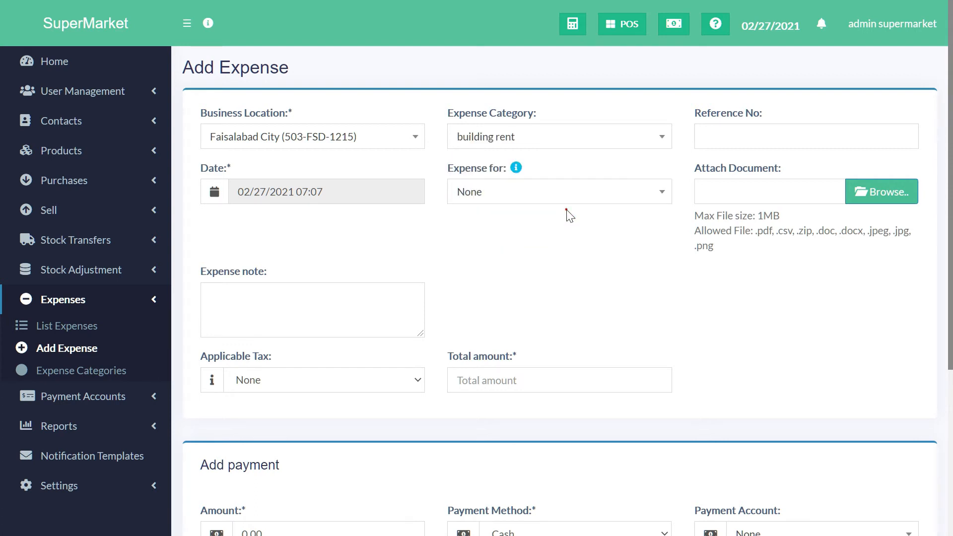
Step: Enter the expense's reference number in the Reference No field
{"action": "left_click", "coordinate": [700, 129]}
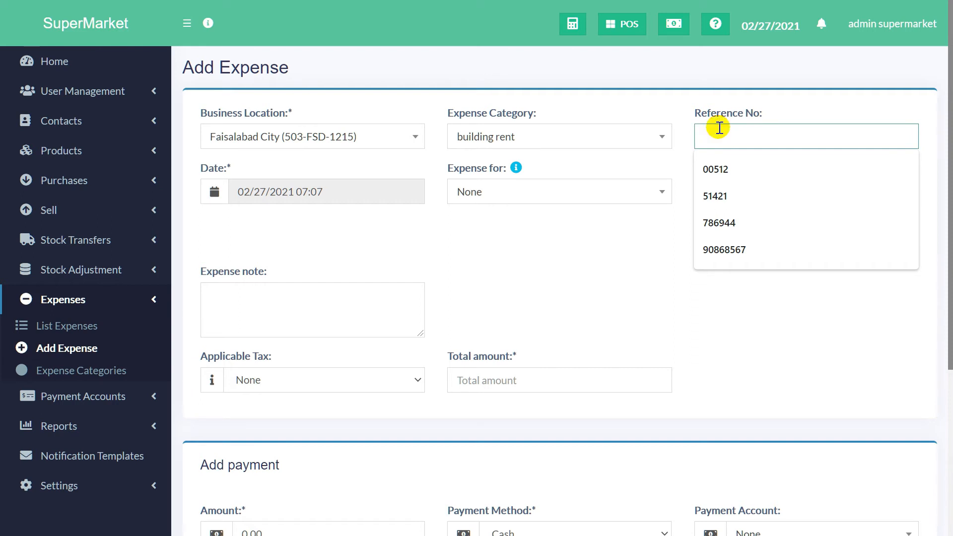
{"action": "type", "text": "7589476894576"}
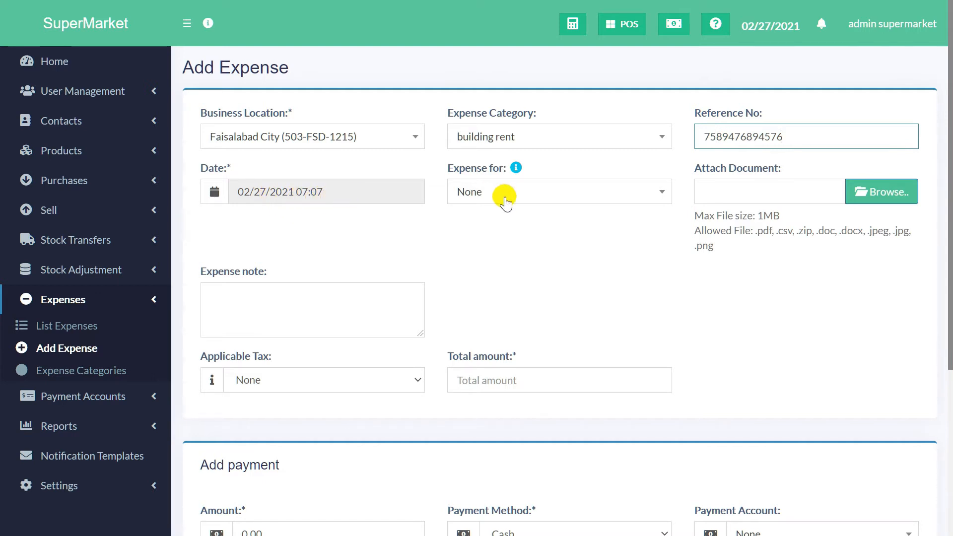
Step: Set 'Expense for' on the building rent expense to the admin supermarket user
{"action": "left_click", "coordinate": [531, 194]}
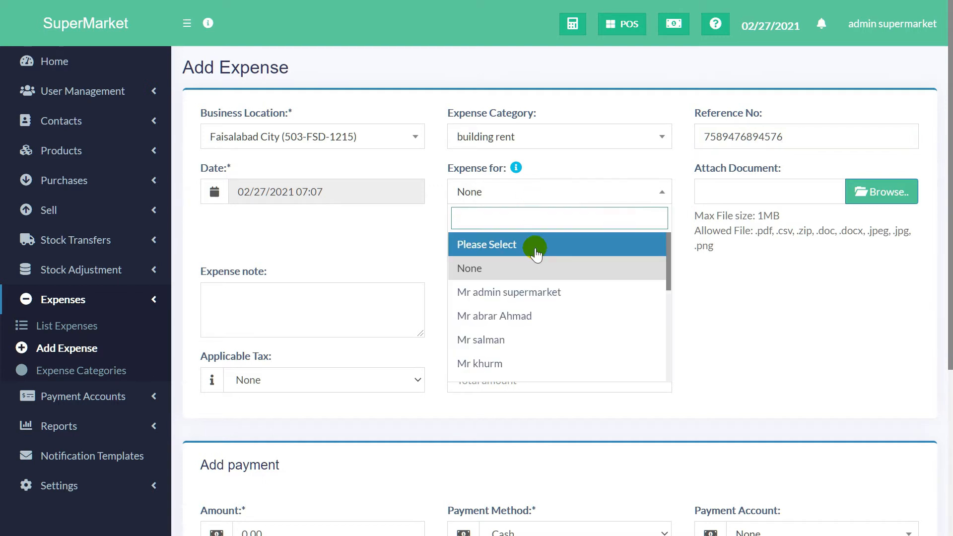
{"action": "left_click", "coordinate": [521, 293]}
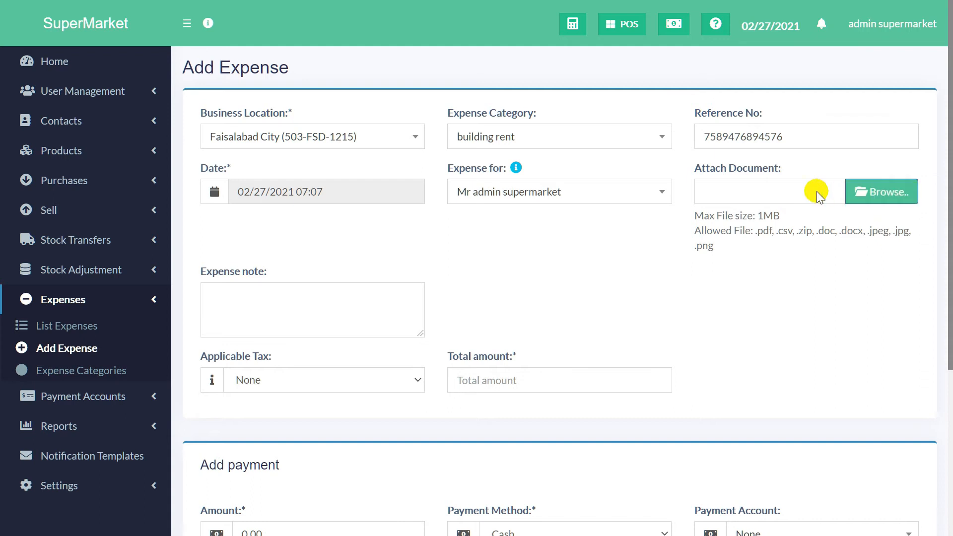
{"action": "scroll", "coordinate": [573, 243], "scroll_direction": "down", "scroll_amount": 2}
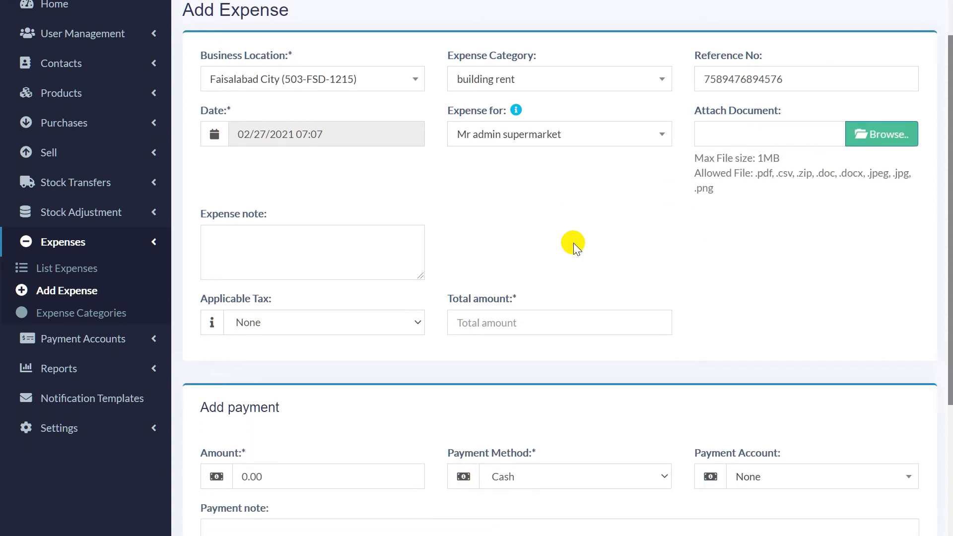
{"action": "left_click", "coordinate": [358, 198]}
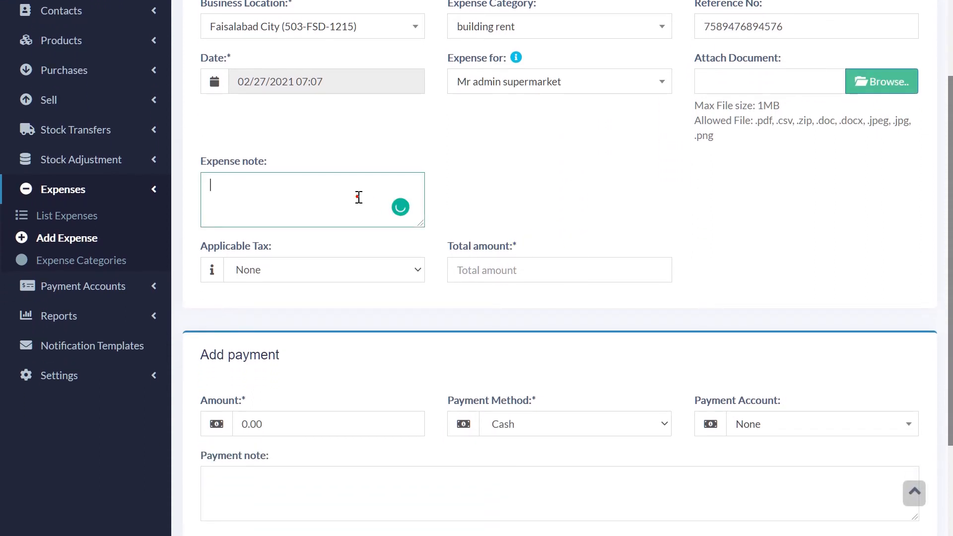
{"action": "left_click", "coordinate": [358, 197]}
{"action": "left_click", "coordinate": [399, 269]}
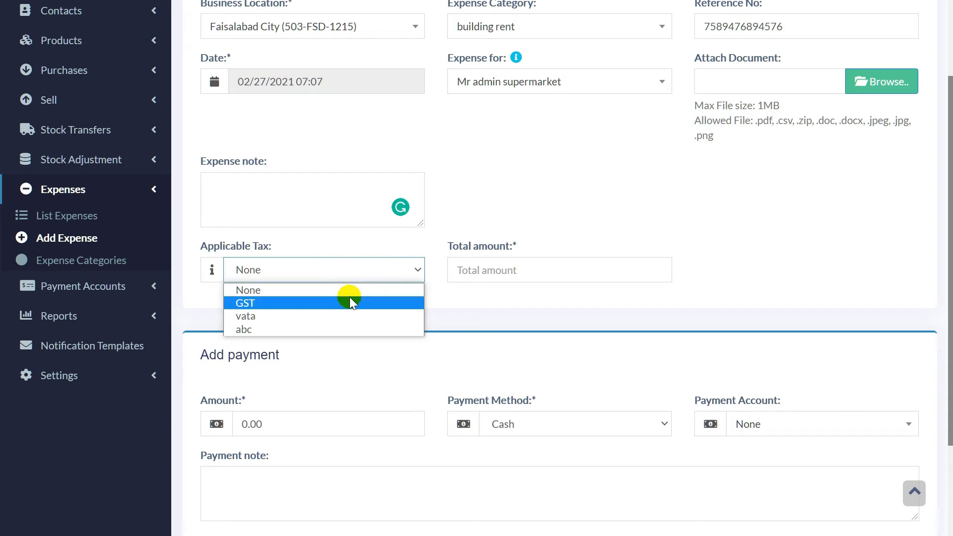
{"action": "left_click", "coordinate": [466, 304]}
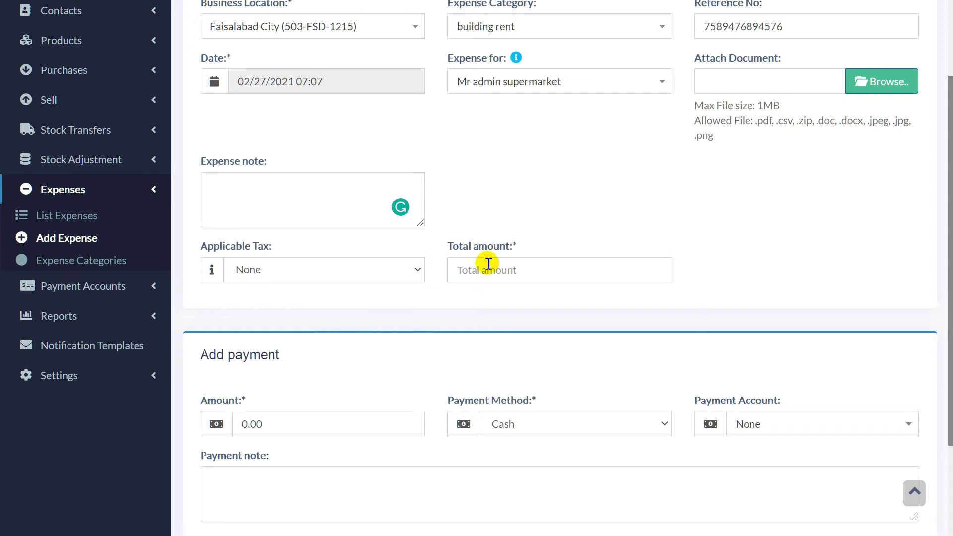
{"action": "scroll", "coordinate": [506, 272], "scroll_direction": "down", "scroll_amount": 3}
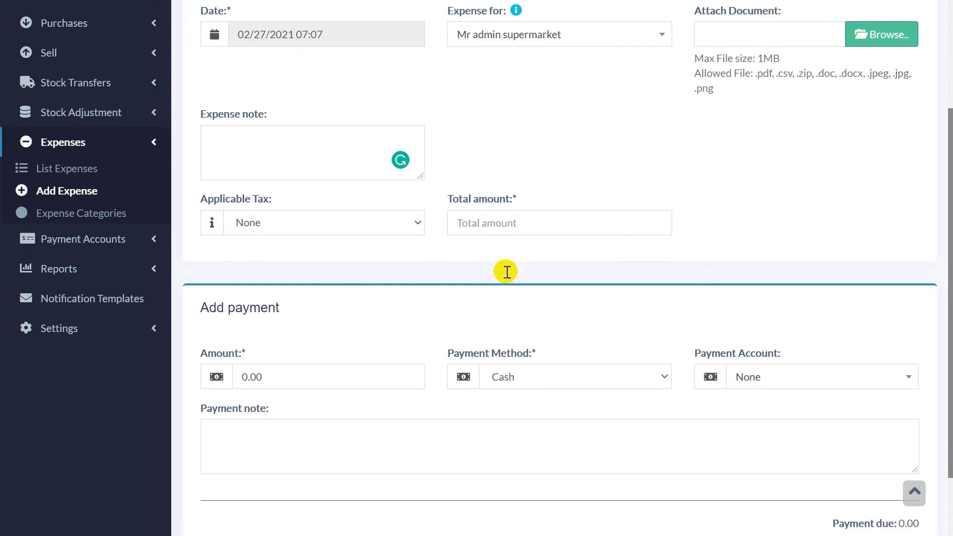
{"action": "scroll", "coordinate": [505, 272], "scroll_direction": "up", "scroll_amount": 4}
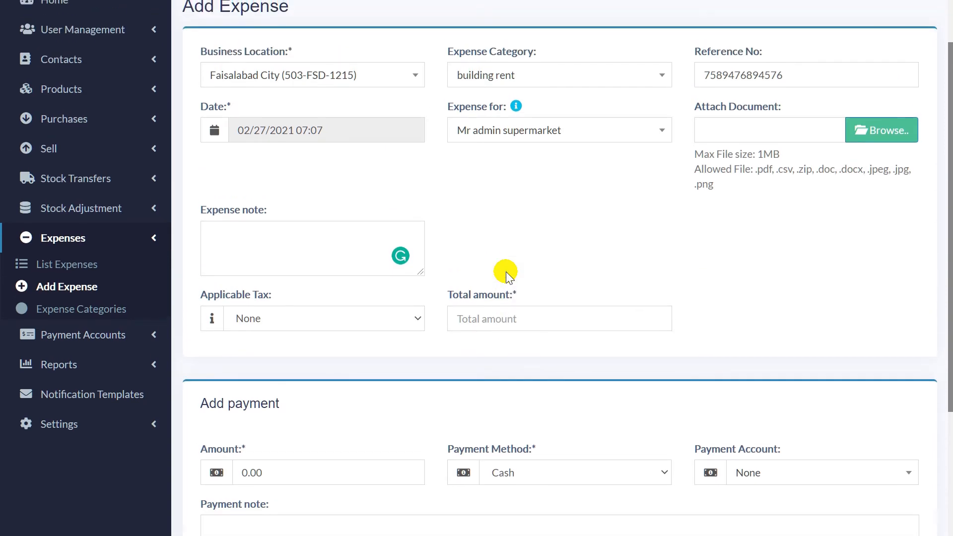
{"action": "scroll", "coordinate": [505, 272], "scroll_direction": "down", "scroll_amount": 1}
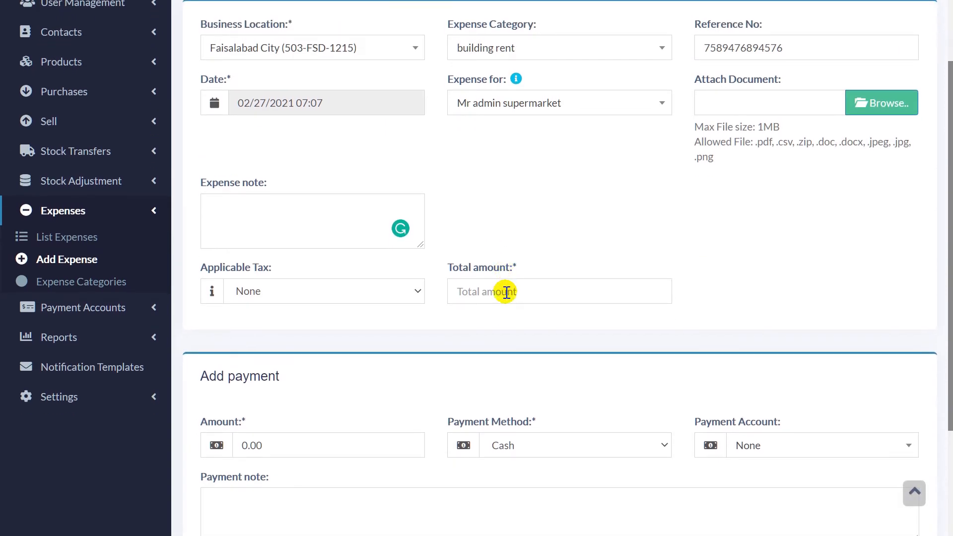
Step: Enter 45000 as the building rent expense's total amount
{"action": "left_click", "coordinate": [507, 293]}
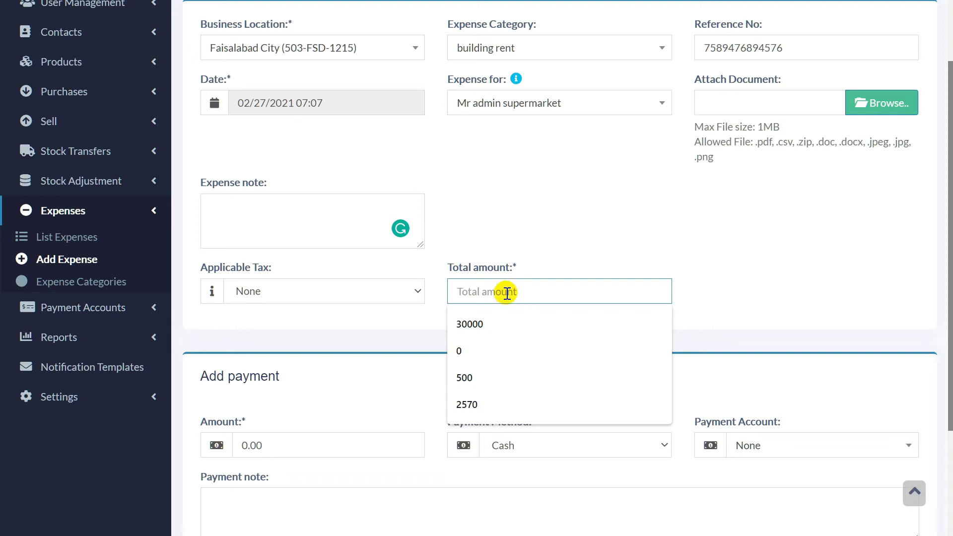
{"action": "type", "text": "45000"}
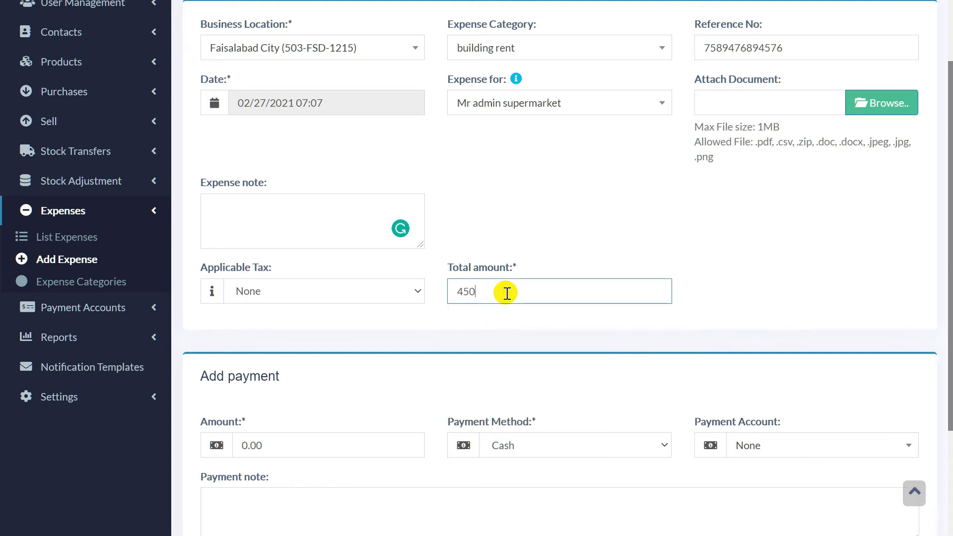
{"action": "left_click", "coordinate": [532, 312]}
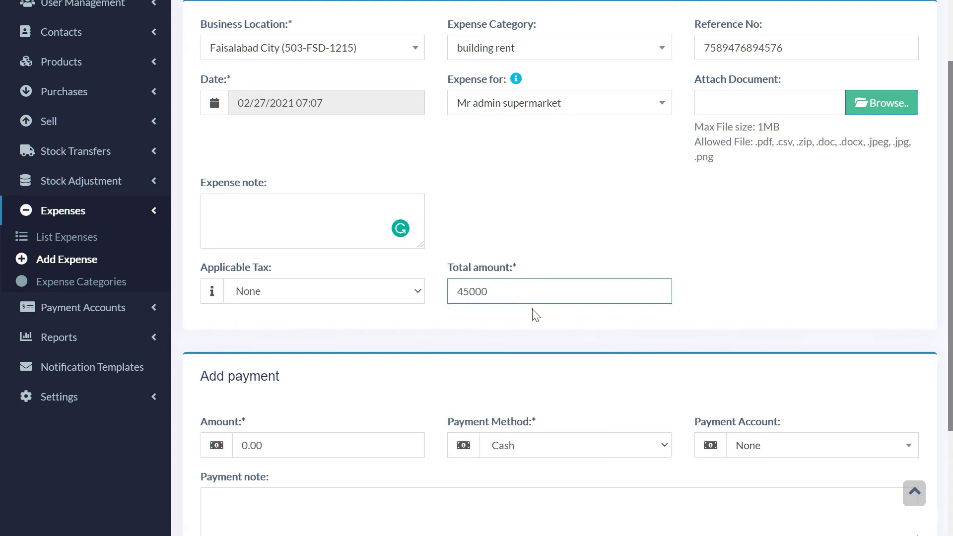
{"action": "scroll", "coordinate": [532, 308], "scroll_direction": "down", "scroll_amount": 3}
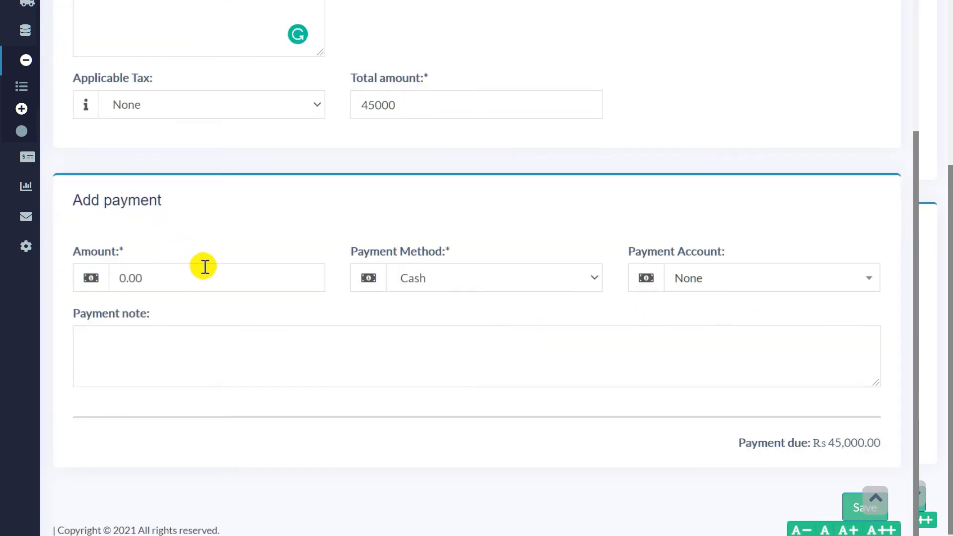
Step: Enter a 30000 payment by Cash from the income account
{"action": "left_click", "coordinate": [208, 278]}
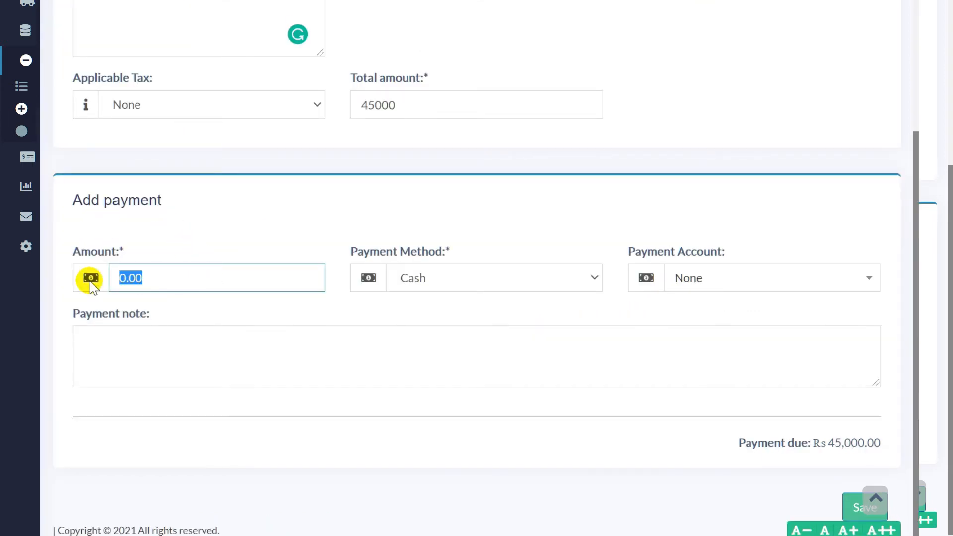
{"action": "type", "text": "30000"}
{"action": "left_click", "coordinate": [522, 287]}
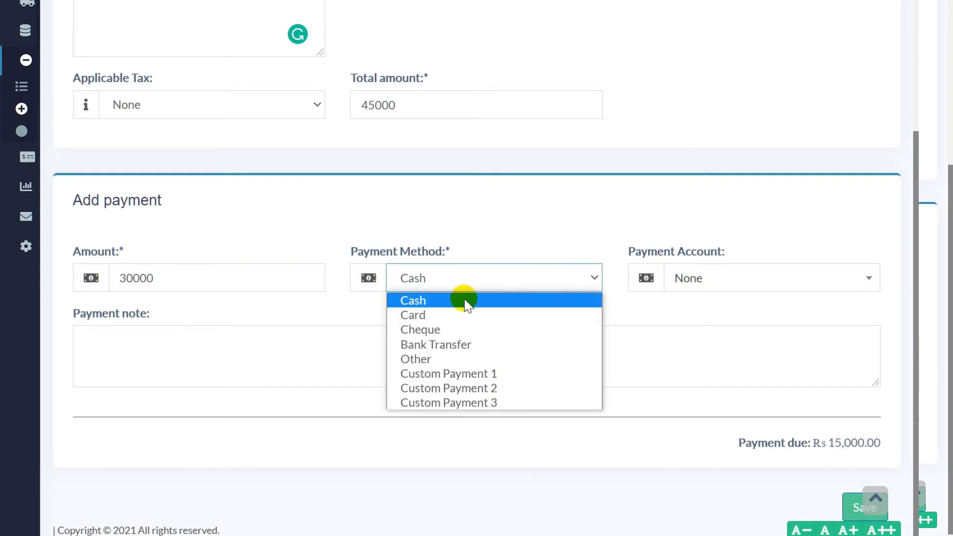
{"action": "left_click", "coordinate": [463, 300]}
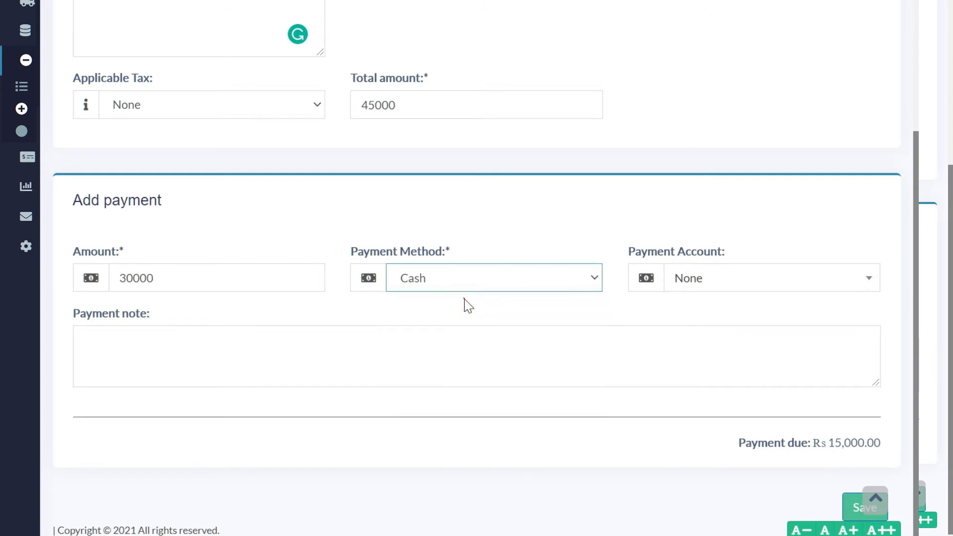
{"action": "left_click", "coordinate": [728, 280]}
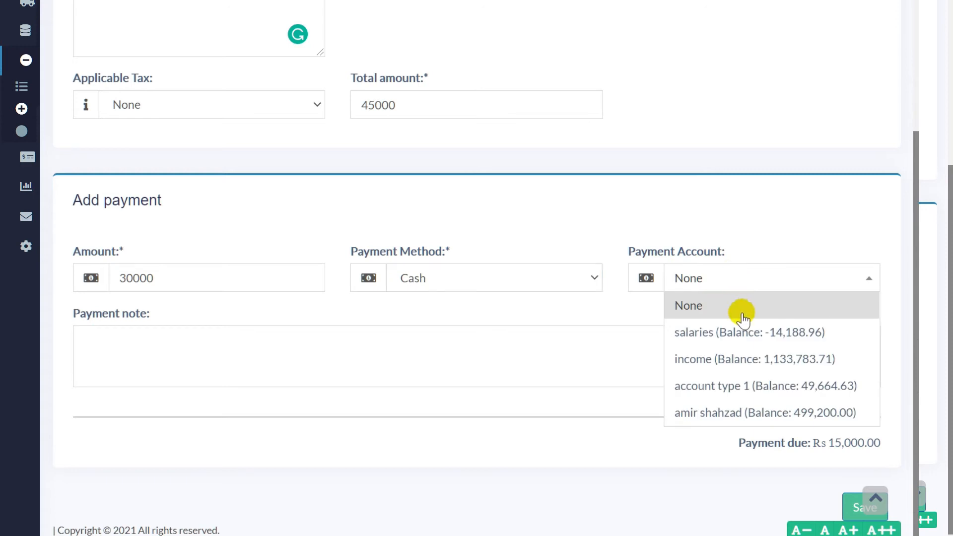
{"action": "left_click", "coordinate": [764, 361]}
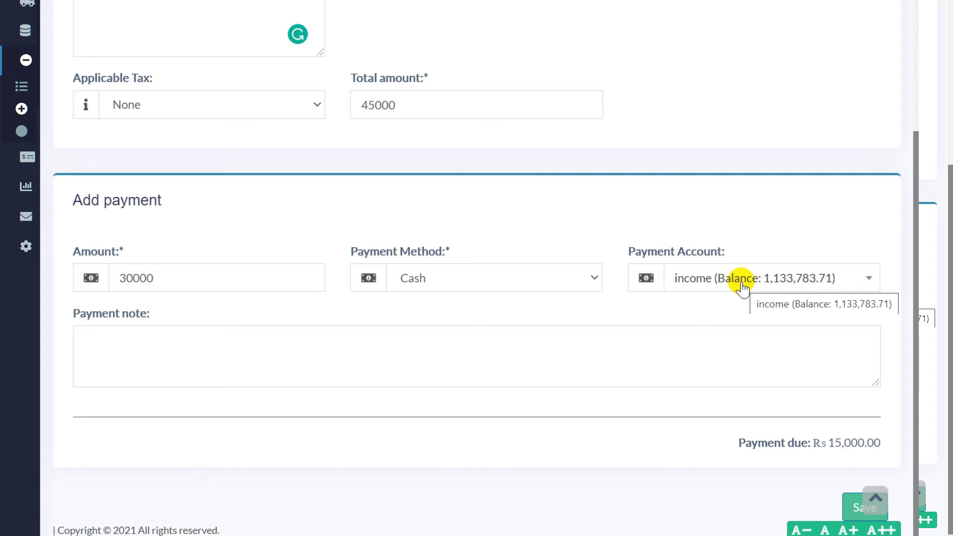
{"action": "left_click", "coordinate": [580, 353]}
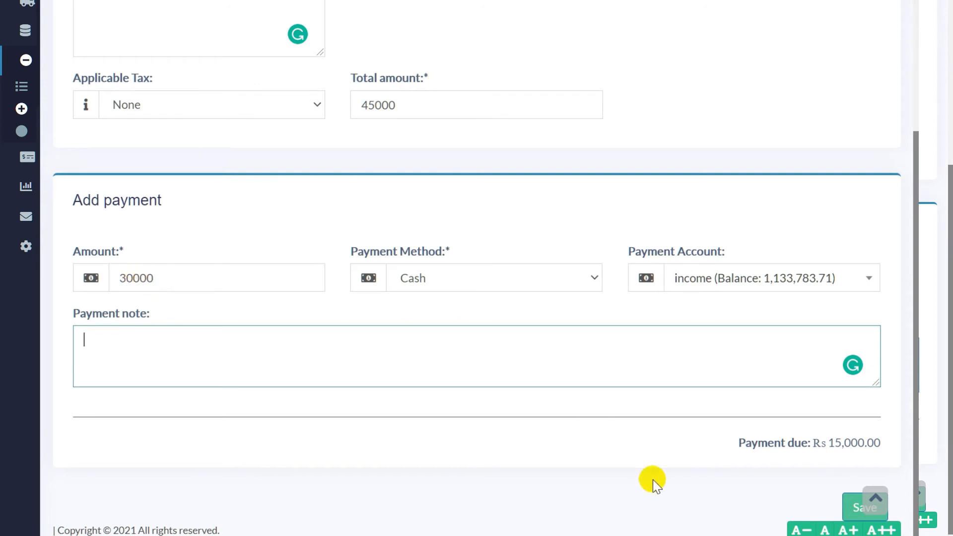
{"action": "scroll", "coordinate": [740, 447], "scroll_direction": "down", "scroll_amount": 1}
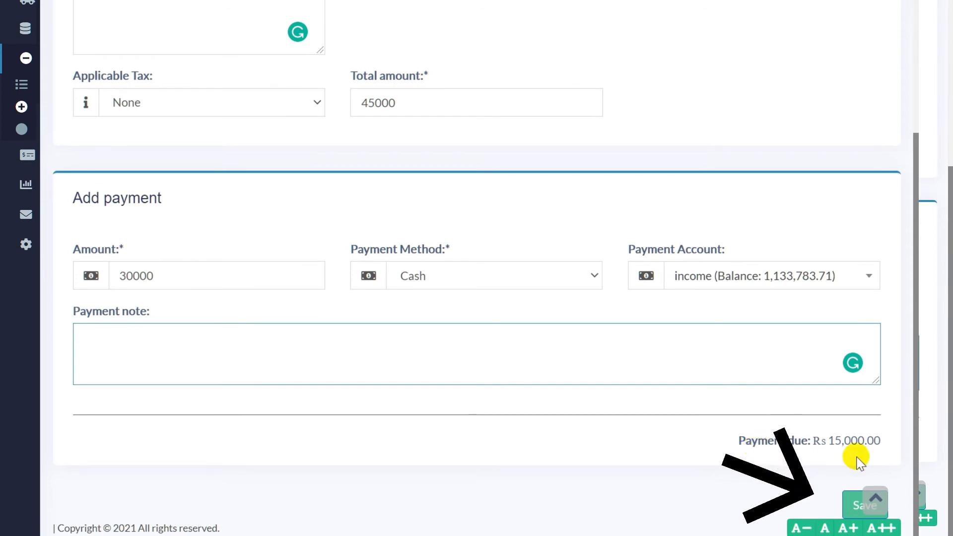
Step: Save the expense and check its Partial row: Rs 45,000 total, Rs 15,000 due
{"action": "left_click", "coordinate": [850, 507]}
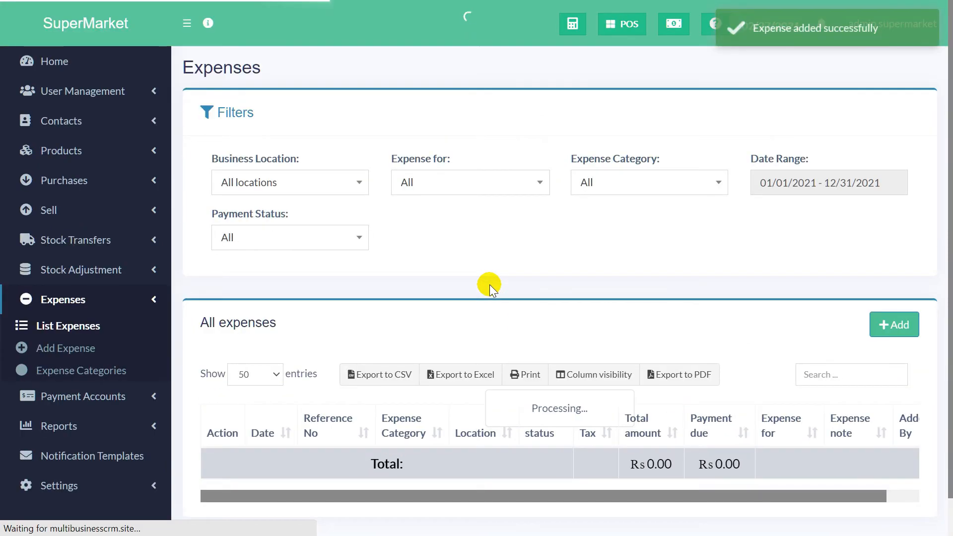
{"action": "scroll", "coordinate": [469, 385], "scroll_direction": "down", "scroll_amount": 1}
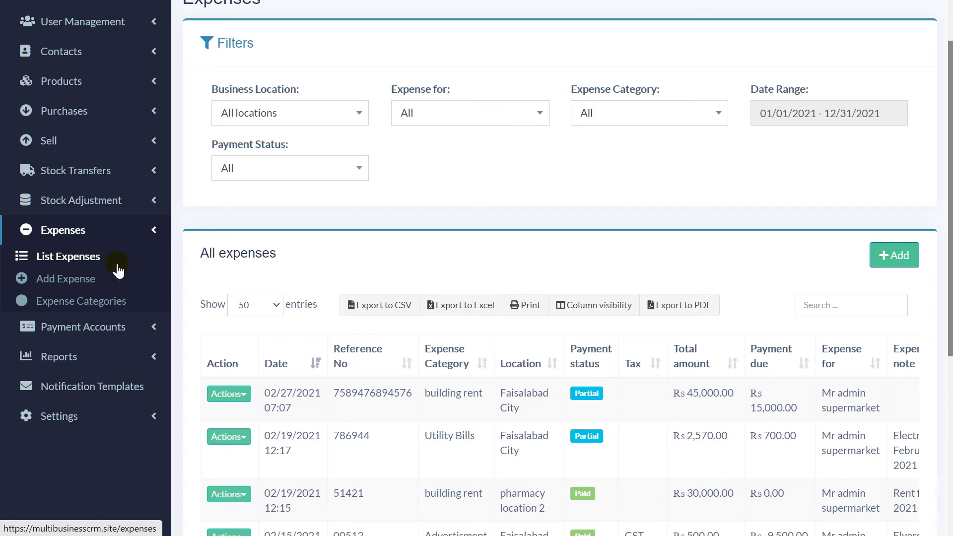
{"action": "scroll", "coordinate": [375, 421], "scroll_direction": "down", "scroll_amount": 1}
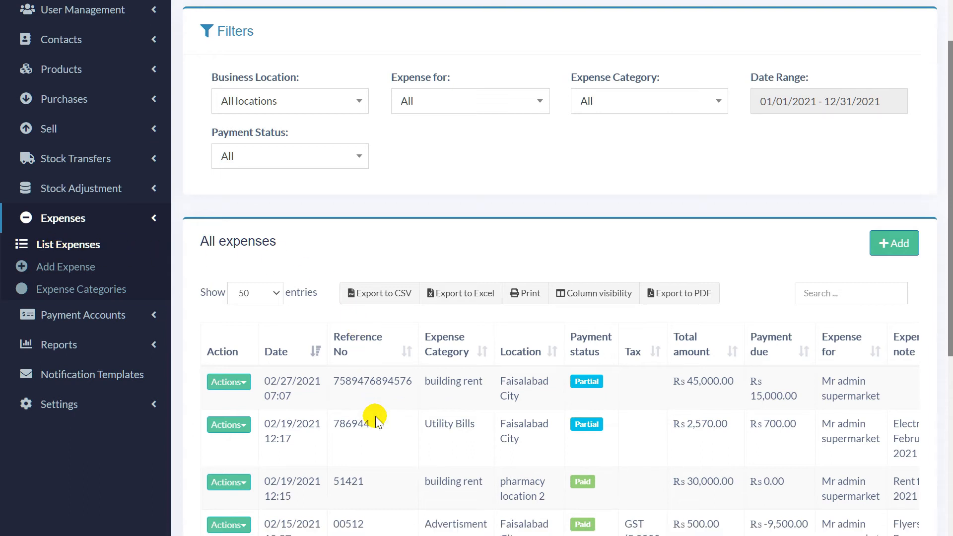
{"action": "scroll", "coordinate": [376, 420], "scroll_direction": "down", "scroll_amount": 4}
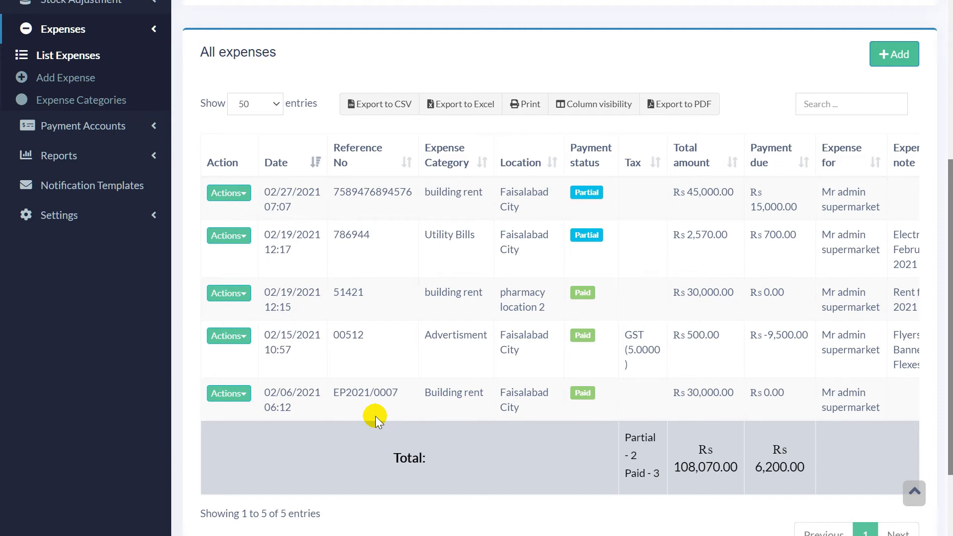
{"action": "scroll", "coordinate": [375, 416], "scroll_direction": "up", "scroll_amount": 4}
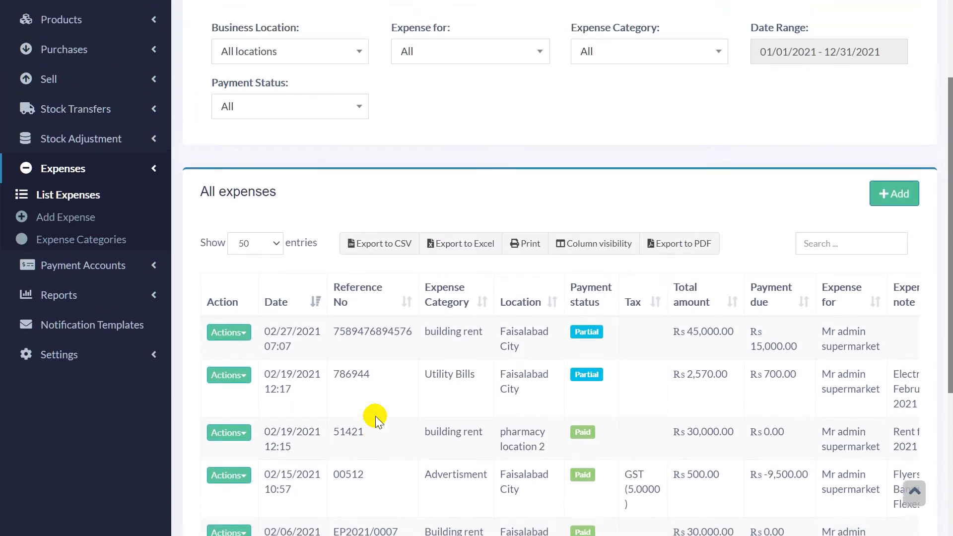
{"action": "scroll", "coordinate": [375, 416], "scroll_direction": "up", "scroll_amount": 2}
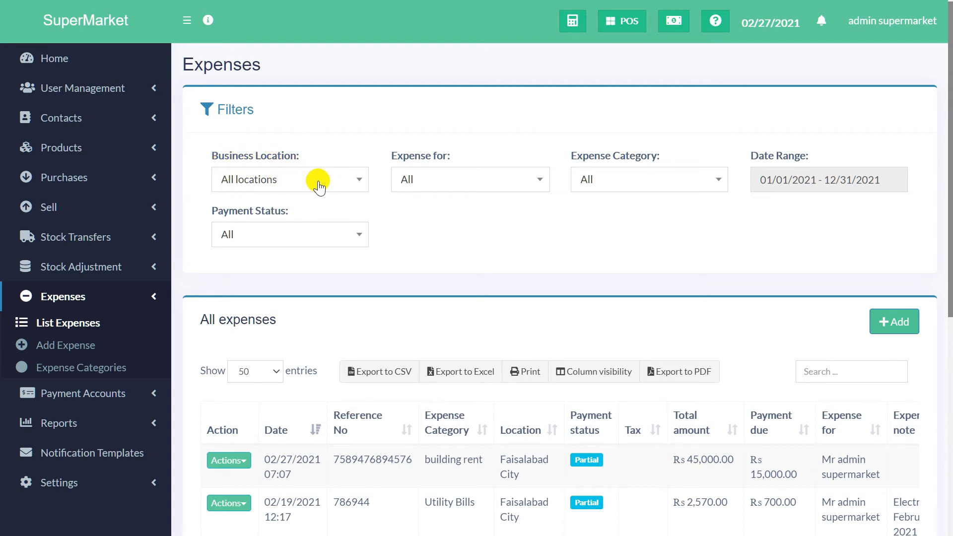
{"action": "left_click", "coordinate": [484, 184]}
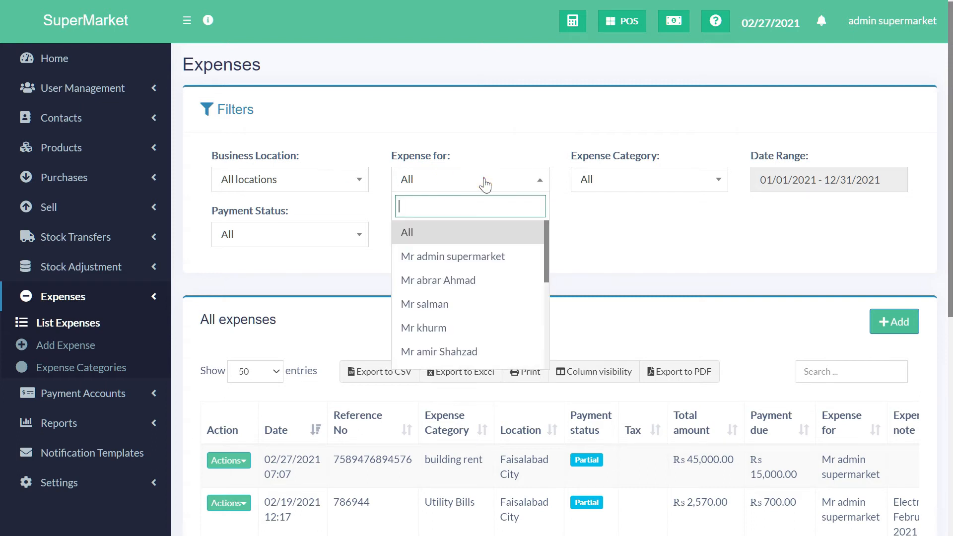
{"action": "left_click", "coordinate": [641, 226]}
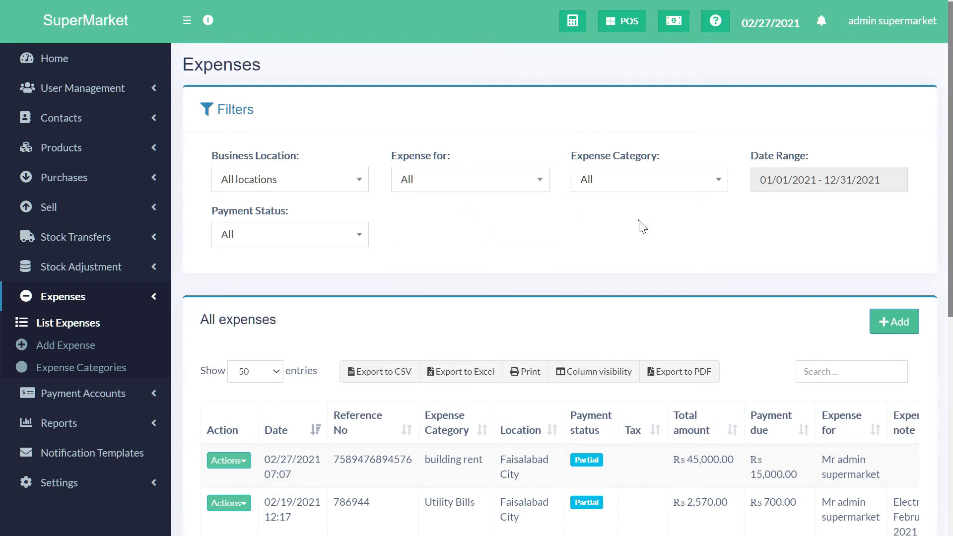
{"action": "left_click", "coordinate": [666, 182]}
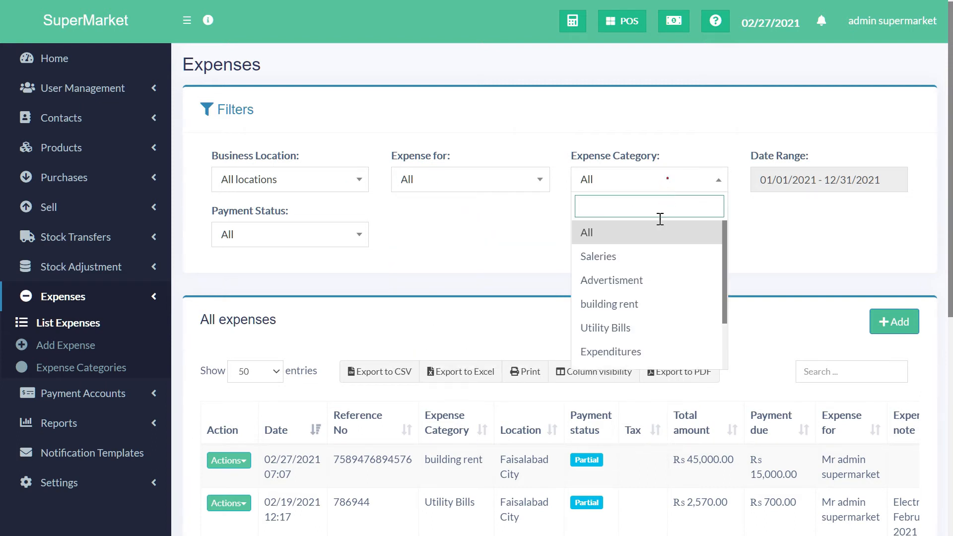
{"action": "scroll", "coordinate": [638, 329], "scroll_direction": "down", "scroll_amount": 2}
{"action": "left_click", "coordinate": [780, 242]}
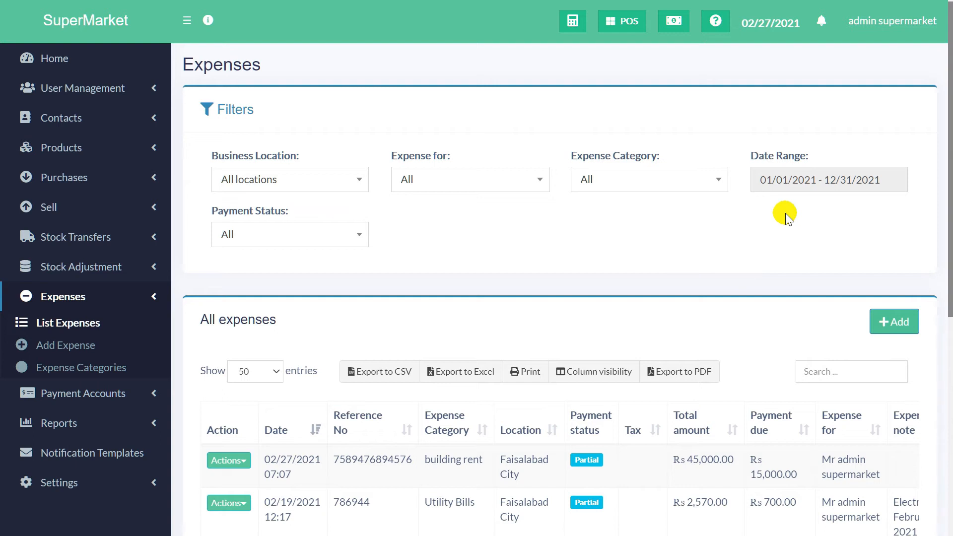
Step: Start a custom date range on 1 August 2020
{"action": "left_click", "coordinate": [797, 178]}
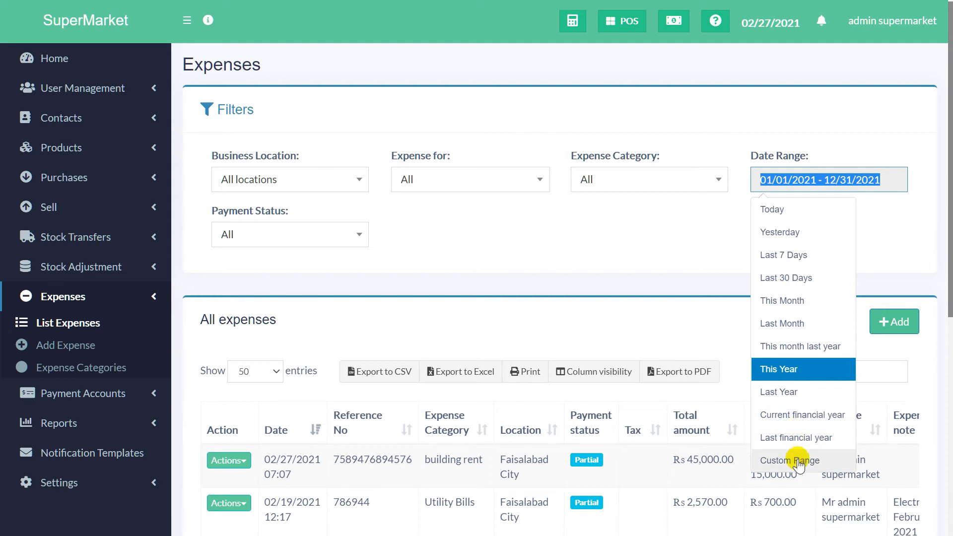
{"action": "left_click", "coordinate": [797, 462]}
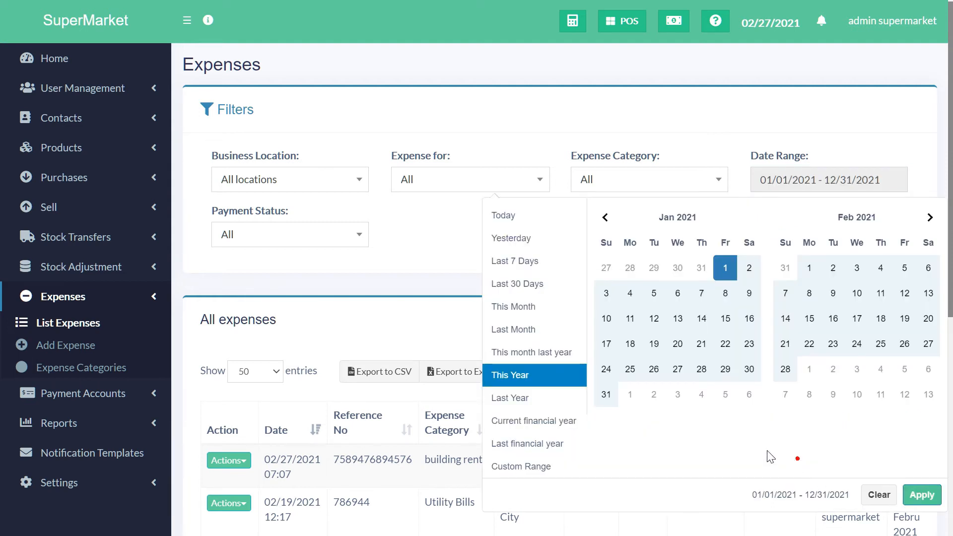
{"action": "left_click", "coordinate": [605, 217]}
{"action": "left_click", "coordinate": [605, 218]}
{"action": "left_click", "coordinate": [604, 217]}
{"action": "left_click", "coordinate": [605, 218]}
{"action": "left_click", "coordinate": [605, 217]}
{"action": "left_click", "coordinate": [655, 293]}
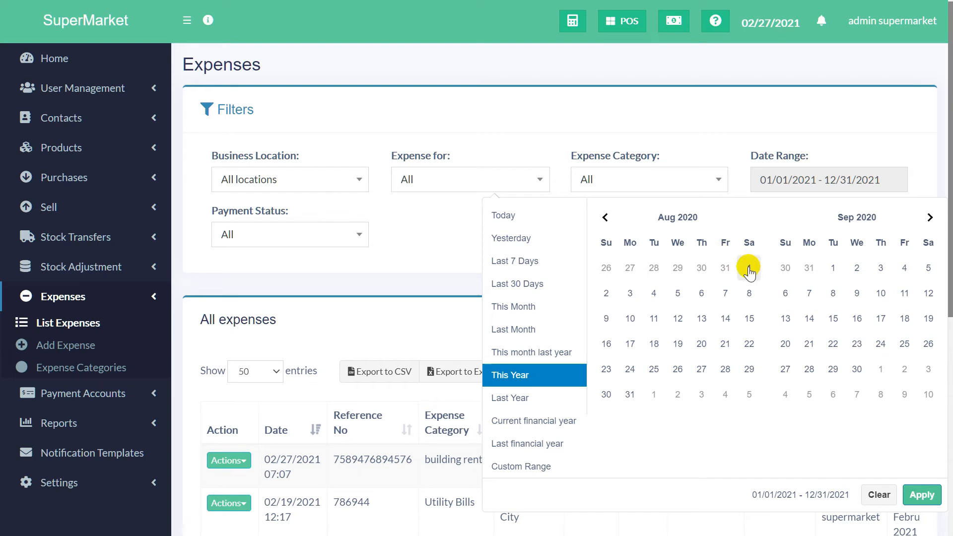
{"action": "left_click", "coordinate": [750, 271]}
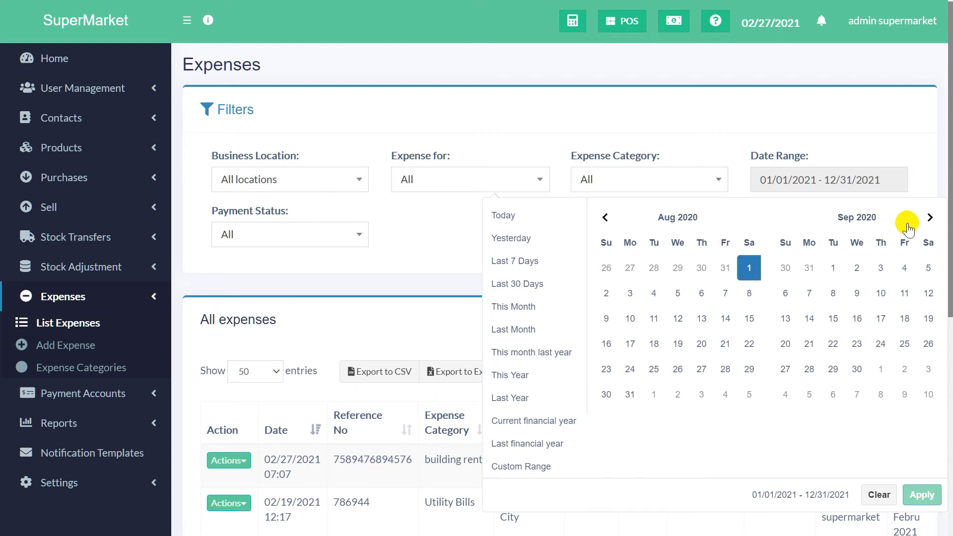
Step: End the range on 31 December 2020 and apply it
{"action": "left_click", "coordinate": [929, 217]}
{"action": "left_click", "coordinate": [929, 217]}
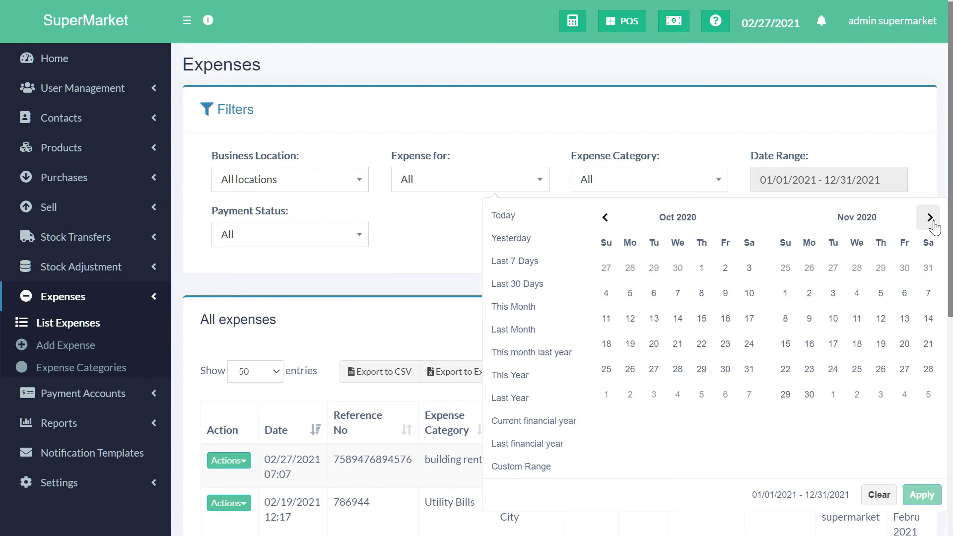
{"action": "left_click", "coordinate": [930, 218]}
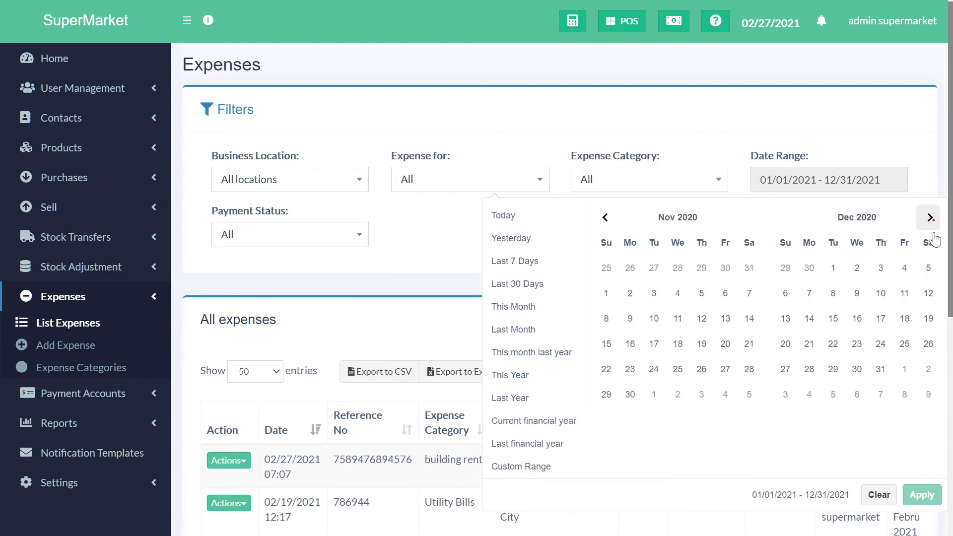
{"action": "left_click", "coordinate": [881, 370]}
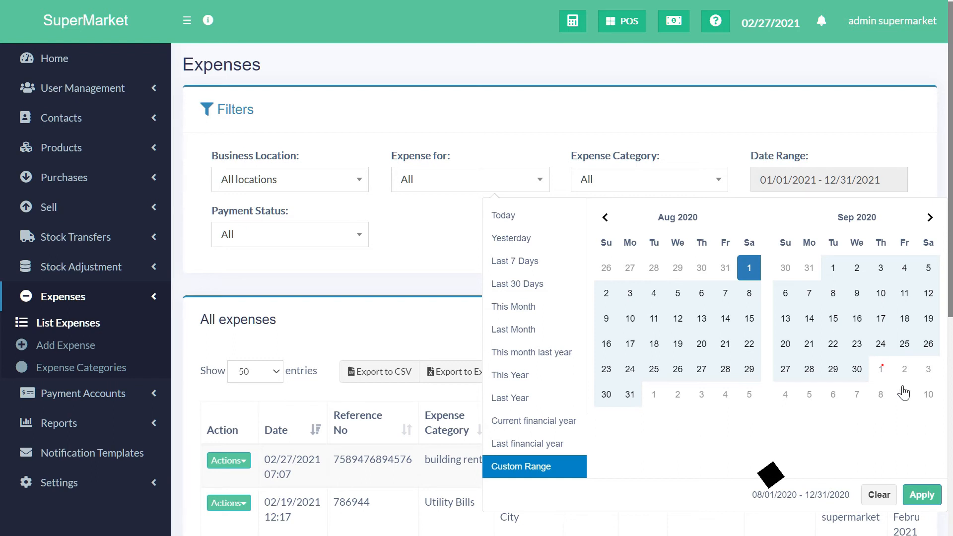
{"action": "left_click", "coordinate": [922, 495]}
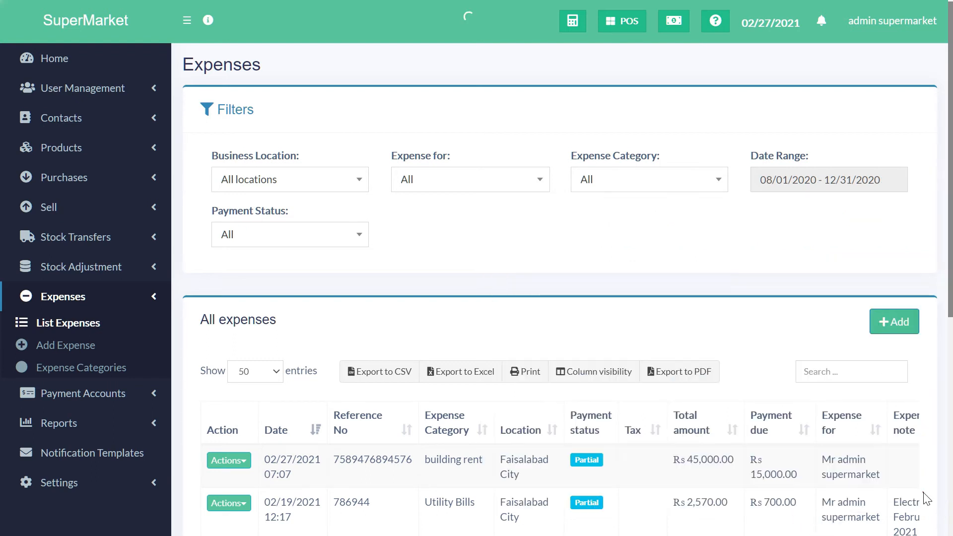
{"action": "scroll", "coordinate": [670, 311], "scroll_direction": "down", "scroll_amount": 1}
{"action": "scroll", "coordinate": [671, 311], "scroll_direction": "down", "scroll_amount": 4}
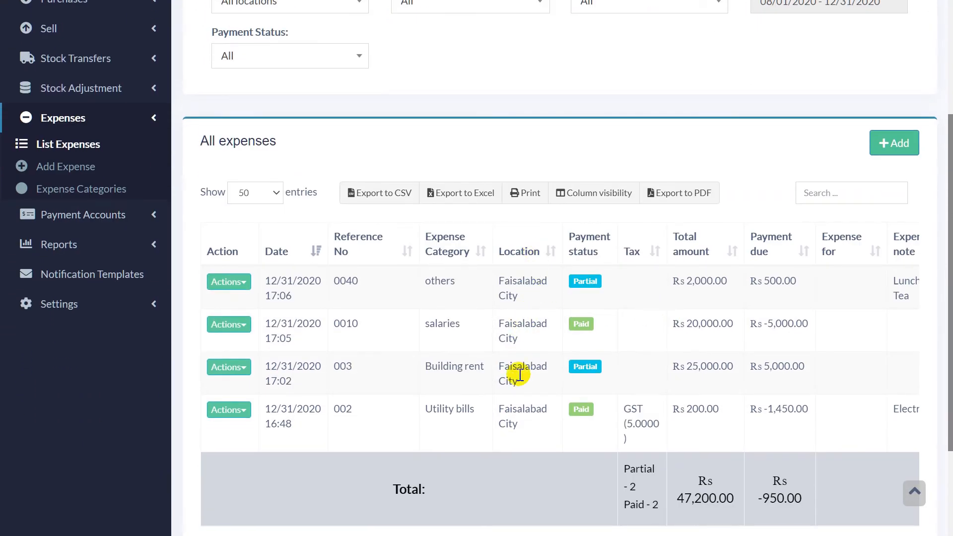
{"action": "scroll", "coordinate": [516, 427], "scroll_direction": "up", "scroll_amount": 4}
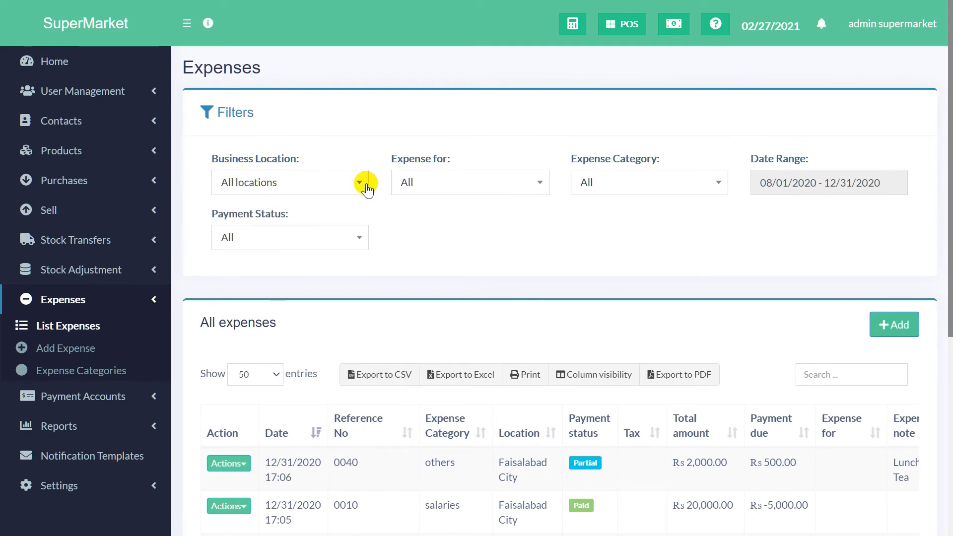
{"action": "scroll", "coordinate": [479, 298], "scroll_direction": "down", "scroll_amount": 1}
{"action": "scroll", "coordinate": [479, 311], "scroll_direction": "down", "scroll_amount": 2}
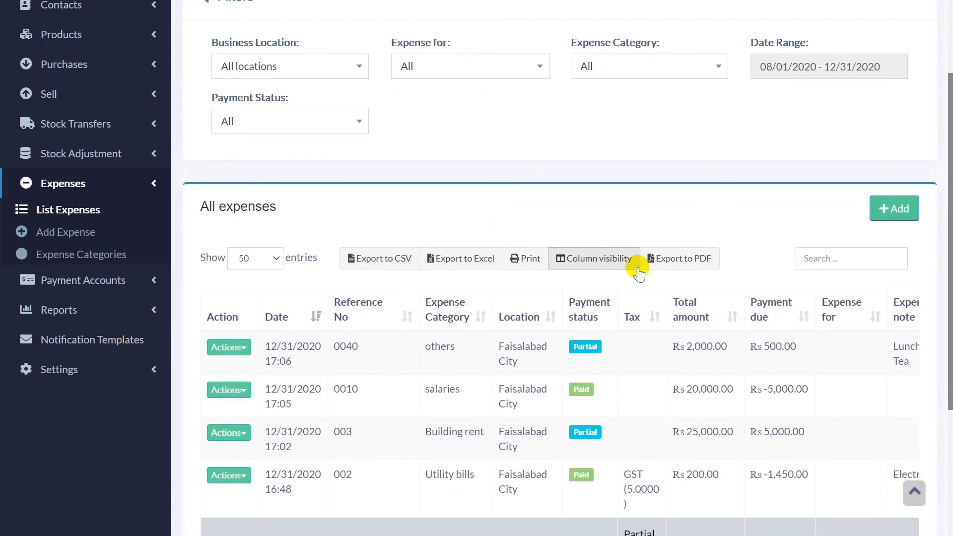
{"action": "scroll", "coordinate": [480, 347], "scroll_direction": "down", "scroll_amount": 1}
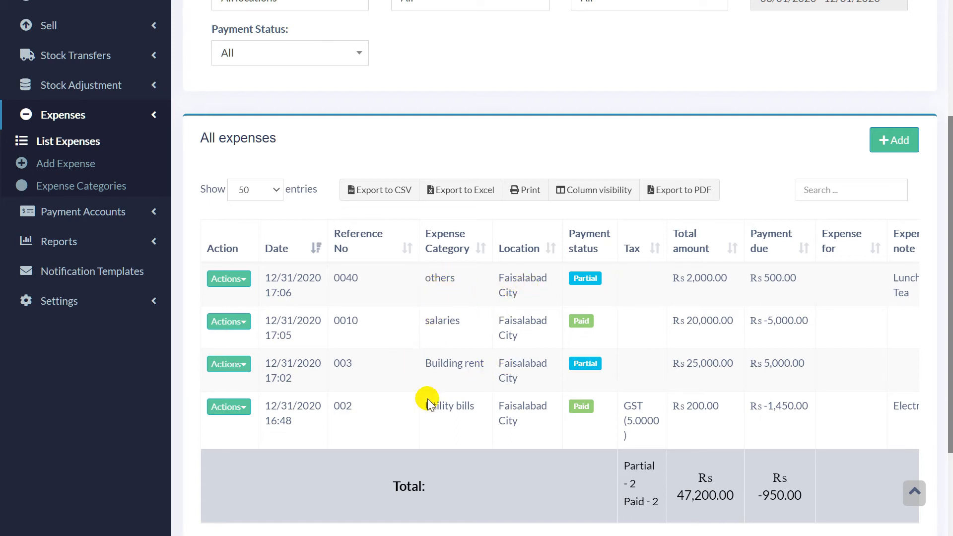
{"action": "scroll", "coordinate": [505, 410], "scroll_direction": "up", "scroll_amount": 1}
{"action": "scroll", "coordinate": [510, 417], "scroll_direction": "up", "scroll_amount": 3}
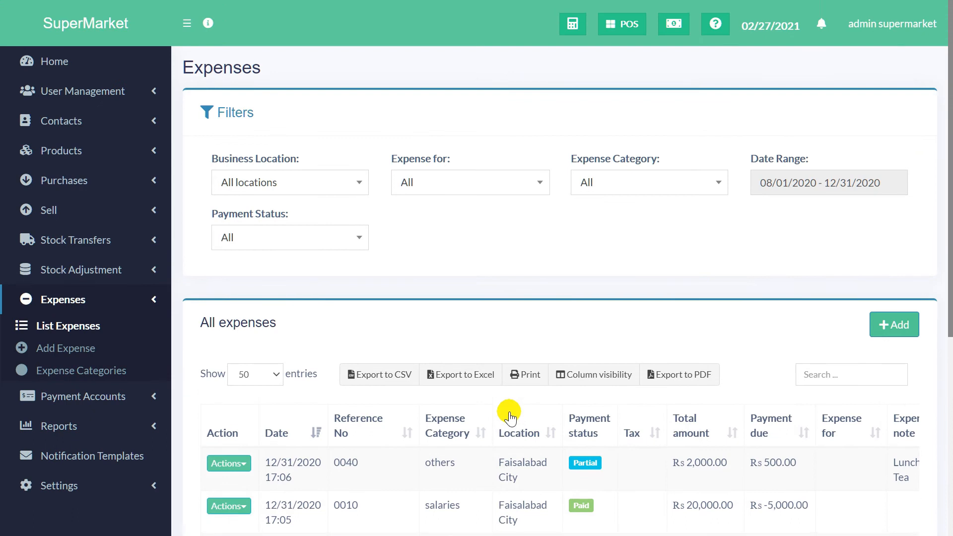
Step: Filter the expense category to building rent, after briefly choosing Saleries
{"action": "left_click", "coordinate": [638, 182]}
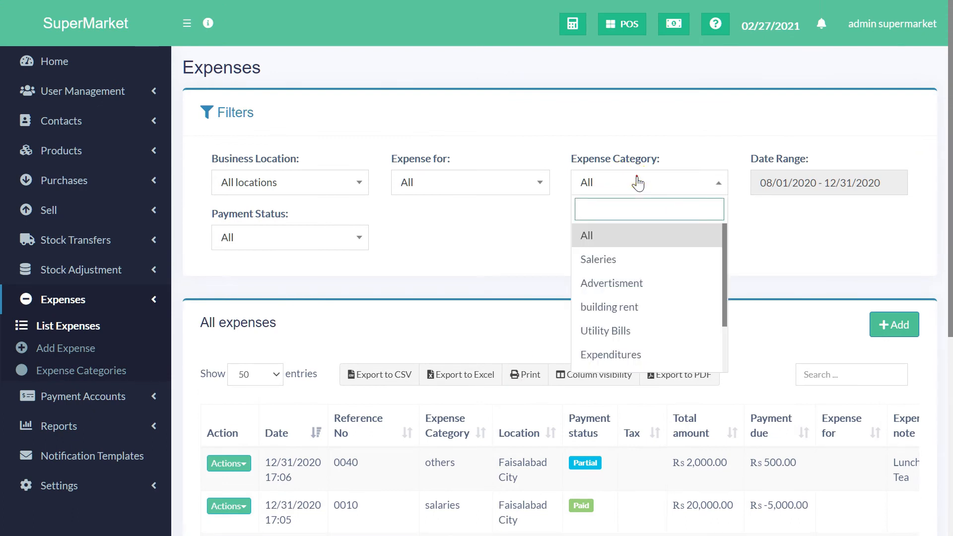
{"action": "left_click", "coordinate": [640, 261]}
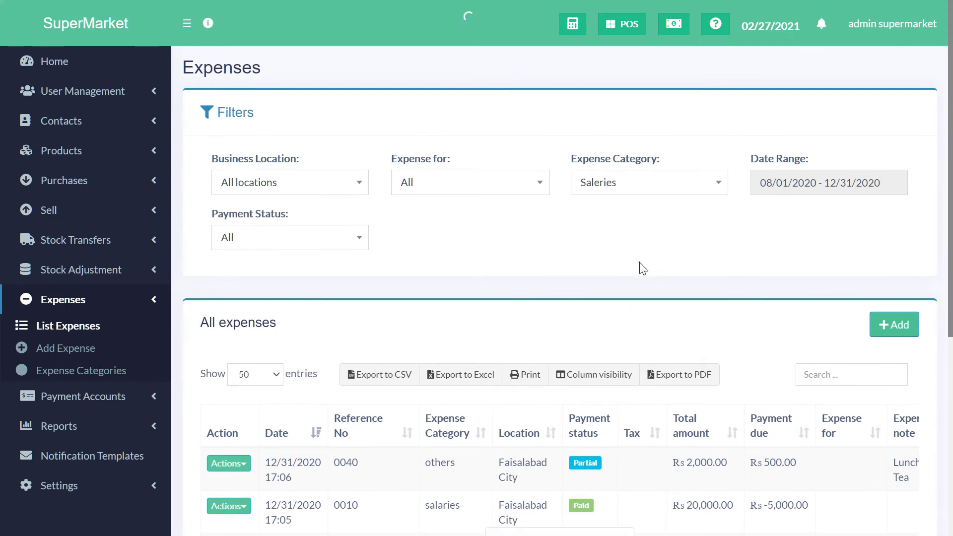
{"action": "scroll", "coordinate": [546, 301], "scroll_direction": "down", "scroll_amount": 1}
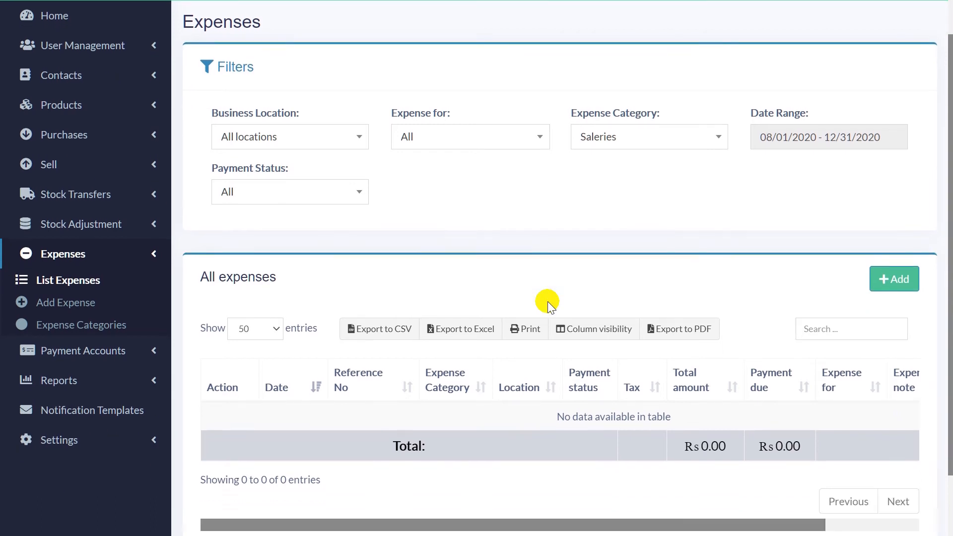
{"action": "left_click", "coordinate": [624, 138]}
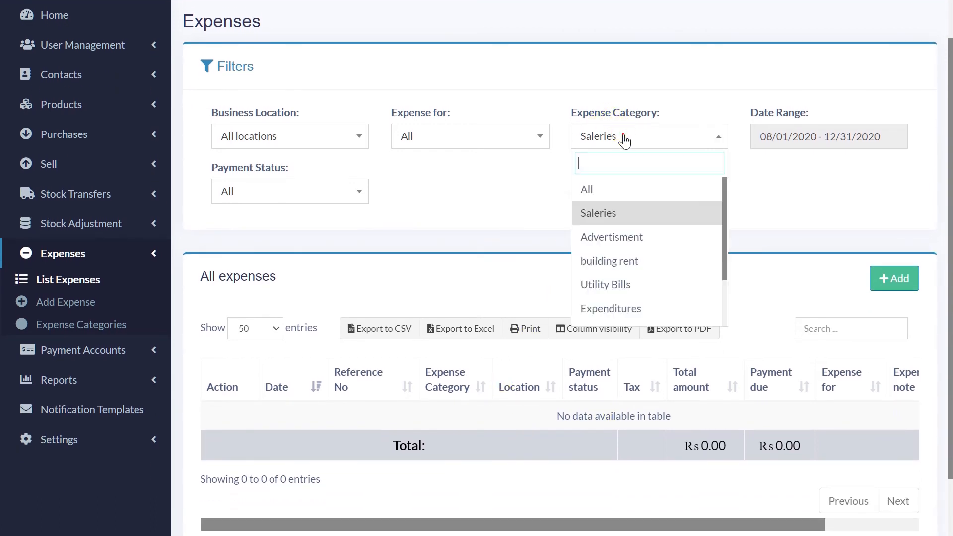
{"action": "left_click", "coordinate": [638, 262]}
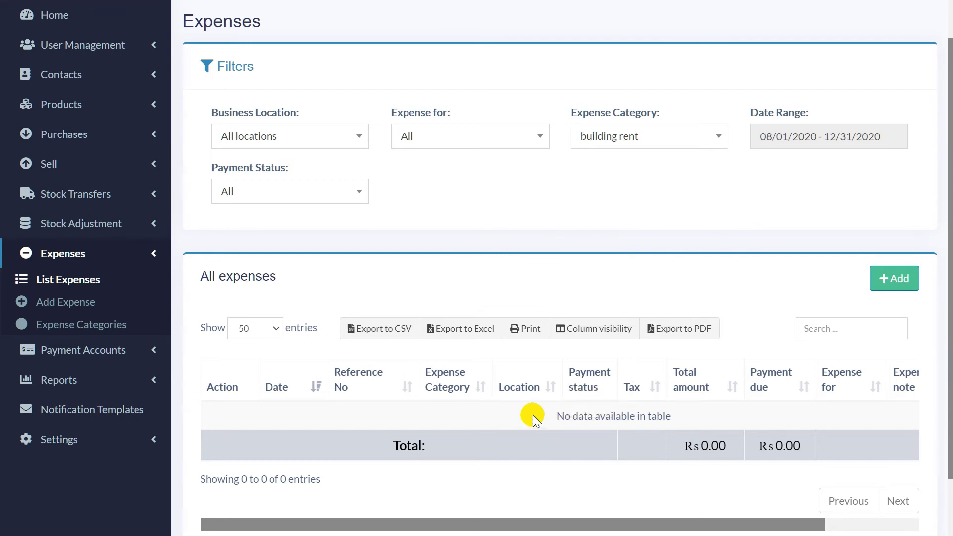
Step: Clear the custom dates and set the range to This Month, February 2021
{"action": "left_click", "coordinate": [819, 141]}
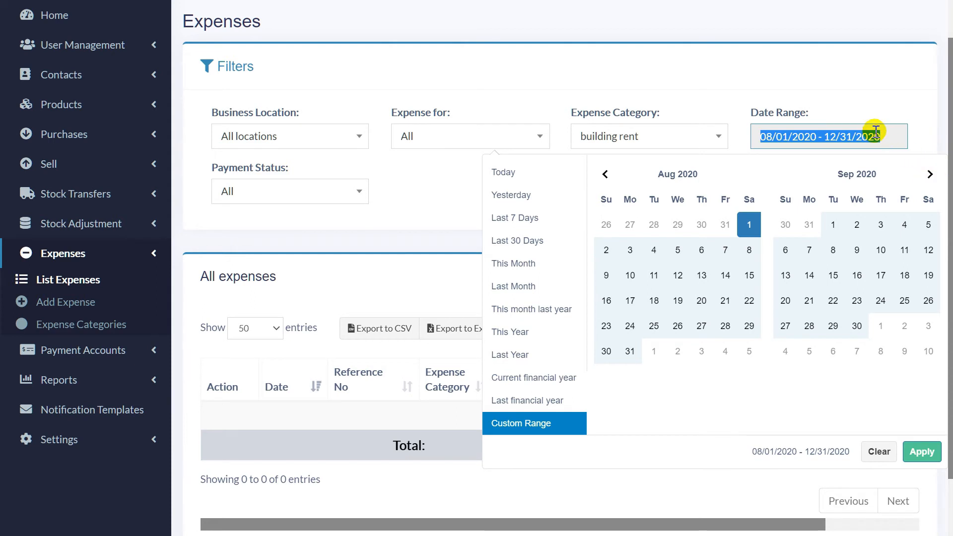
{"action": "left_click", "coordinate": [878, 452]}
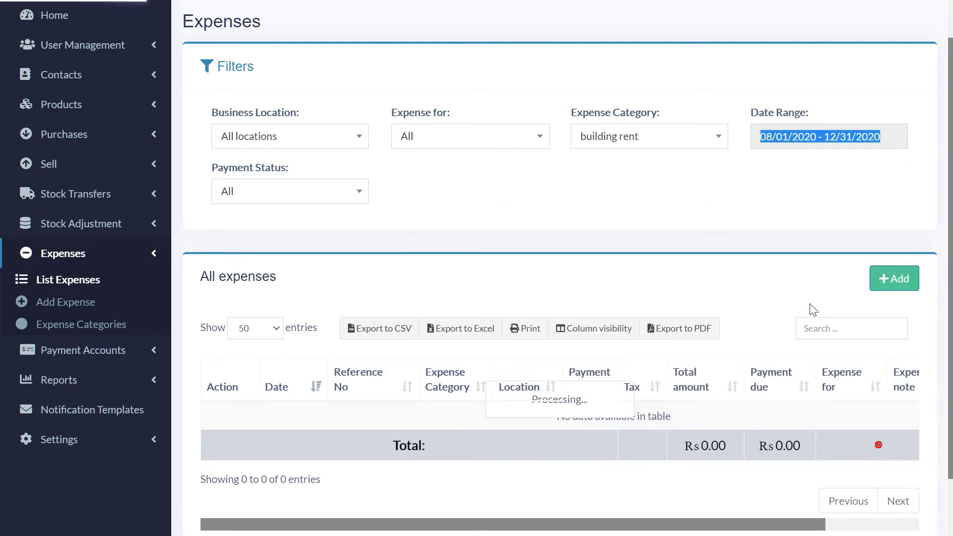
{"action": "left_click", "coordinate": [851, 130]}
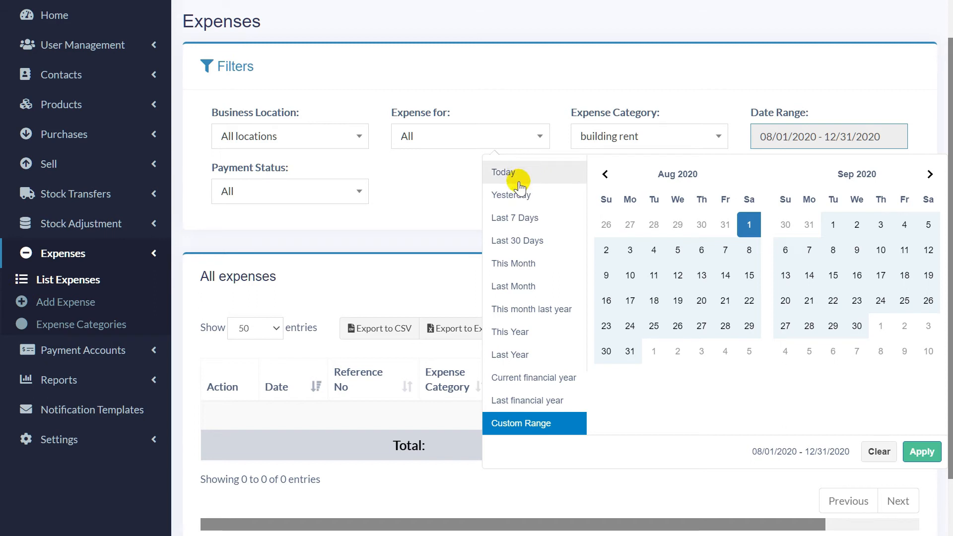
{"action": "left_click", "coordinate": [543, 269]}
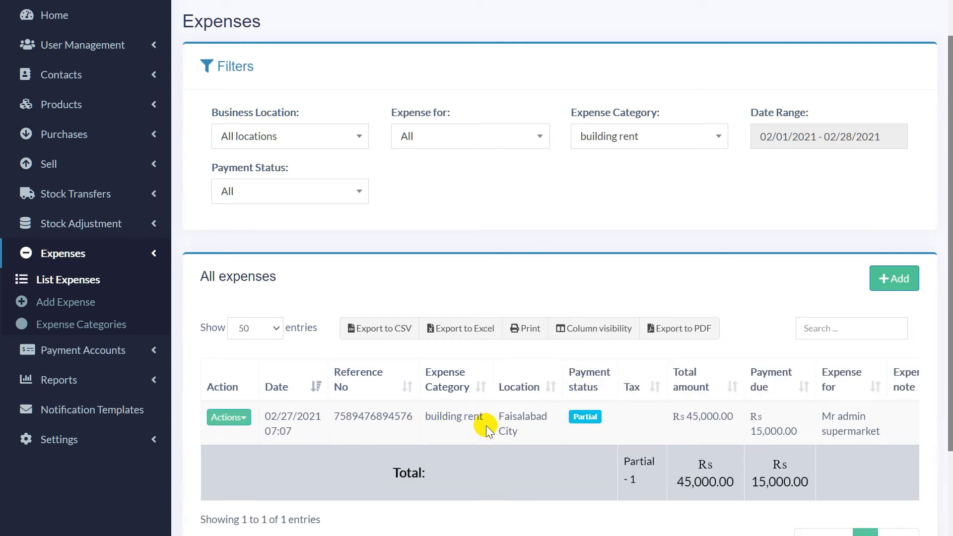
Step: Filter to Utility Bills, keeping the date range at this month
{"action": "left_click", "coordinate": [647, 141]}
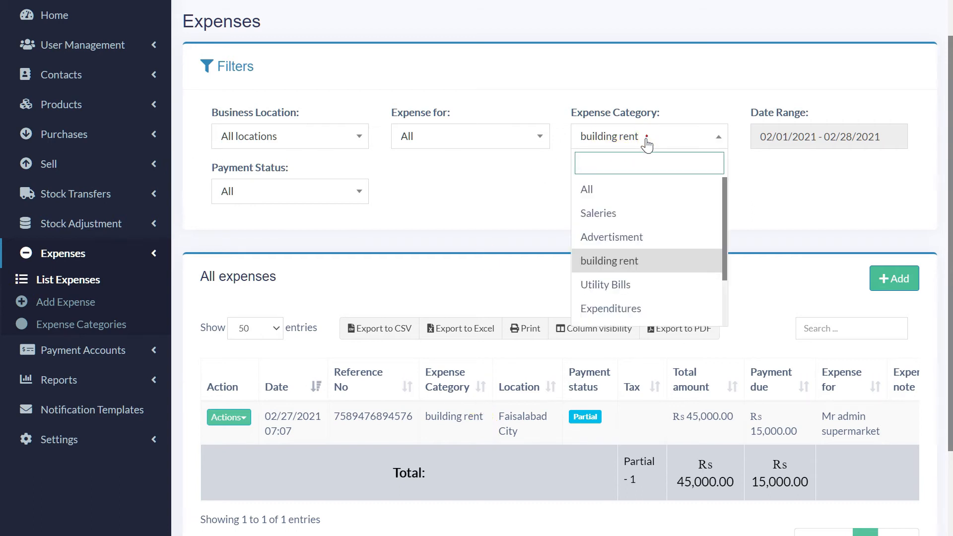
{"action": "left_click", "coordinate": [635, 287]}
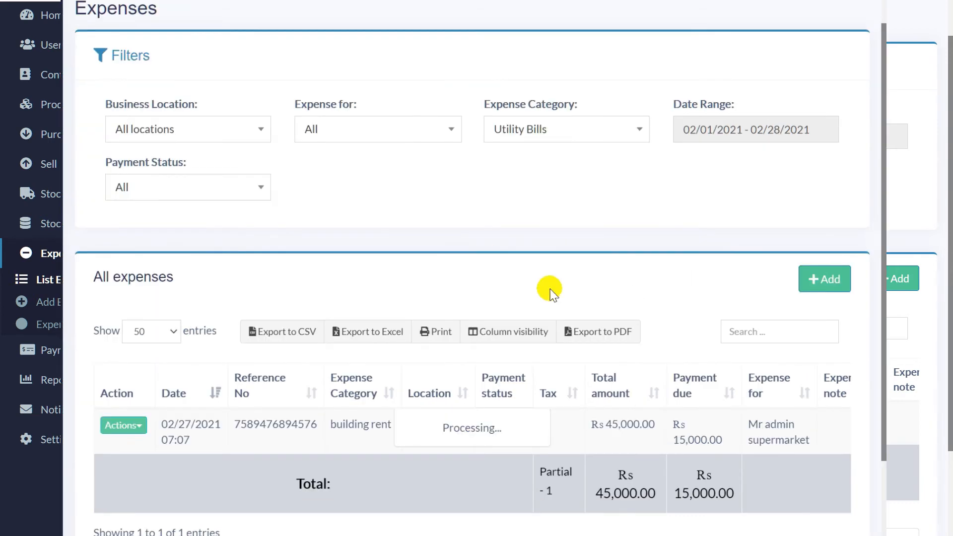
{"action": "left_click", "coordinate": [744, 133]}
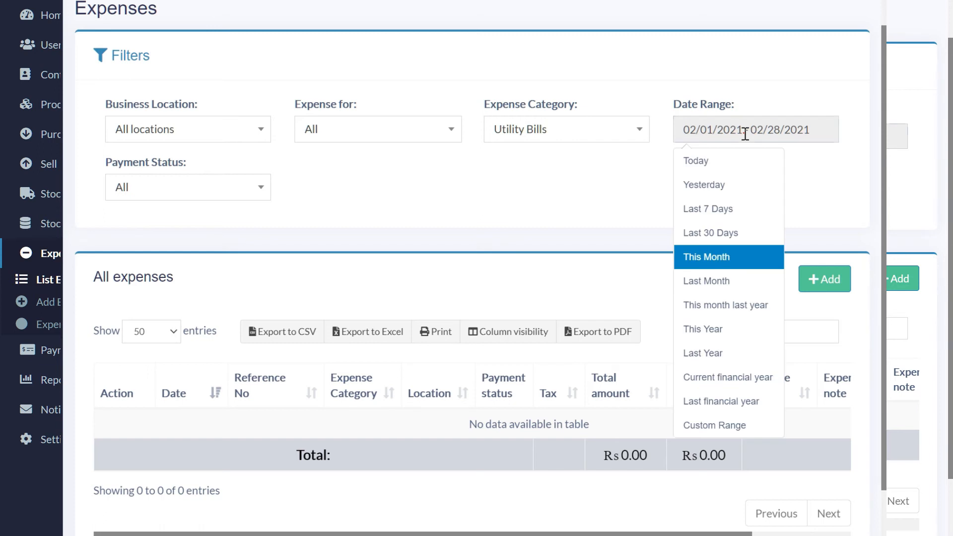
{"action": "left_click", "coordinate": [715, 258]}
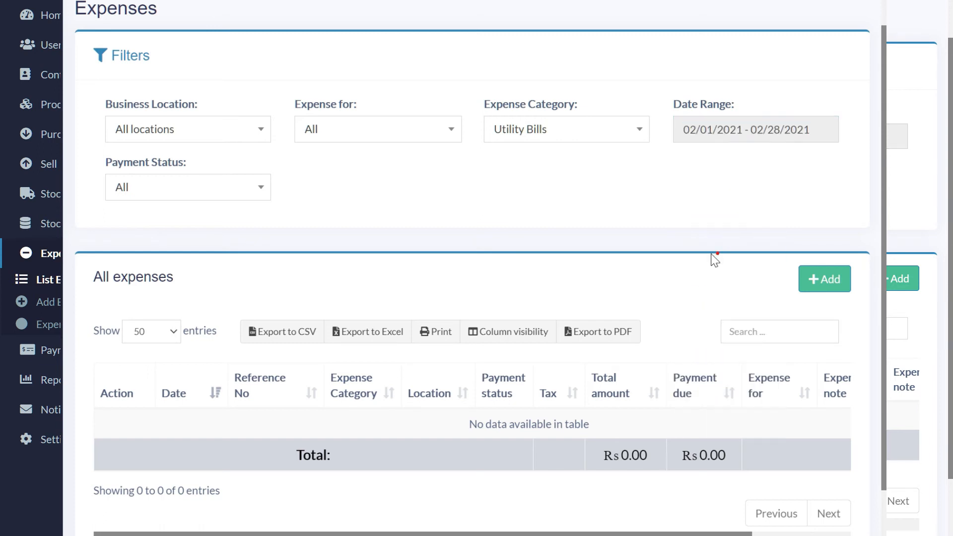
Step: Set Business Location and Expense Category back to All, after trying Faisalabad City
{"action": "left_click", "coordinate": [230, 125]}
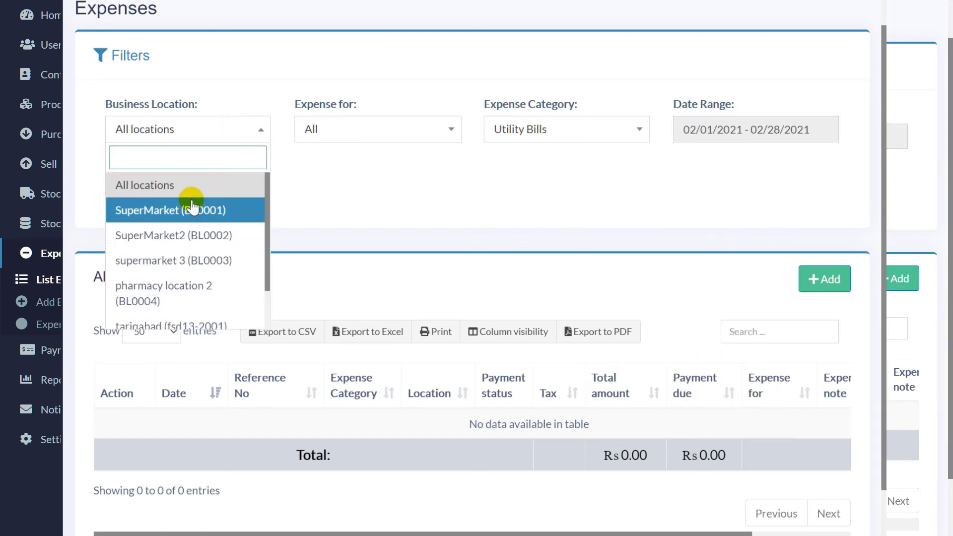
{"action": "scroll", "coordinate": [178, 281], "scroll_direction": "down", "scroll_amount": 2}
{"action": "left_click", "coordinate": [164, 303]}
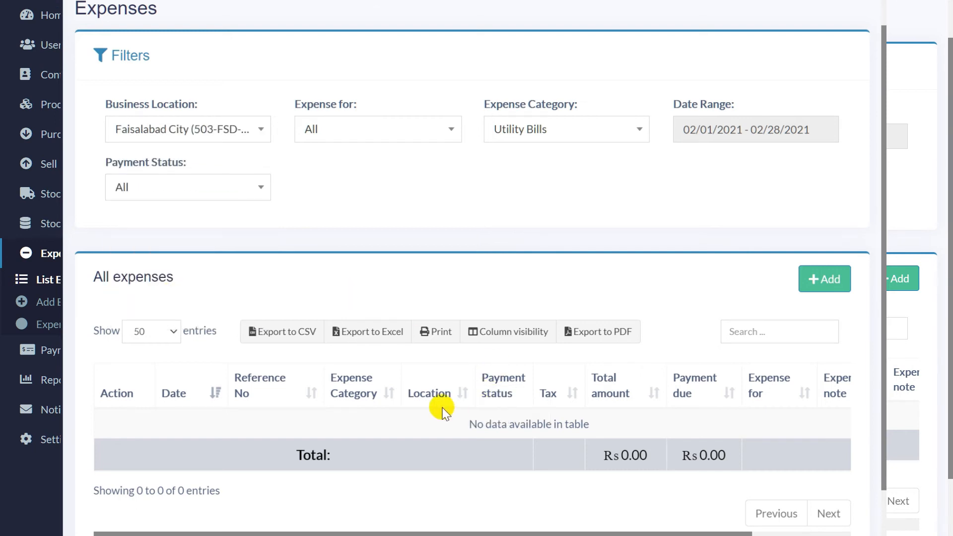
{"action": "left_click", "coordinate": [238, 128]}
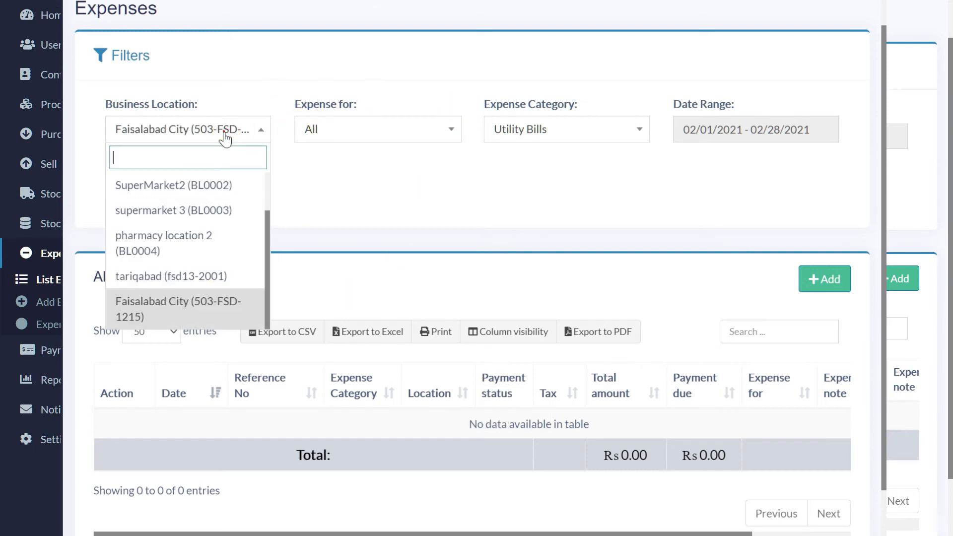
{"action": "scroll", "coordinate": [185, 188], "scroll_direction": "up", "scroll_amount": 2}
{"action": "left_click", "coordinate": [185, 186]}
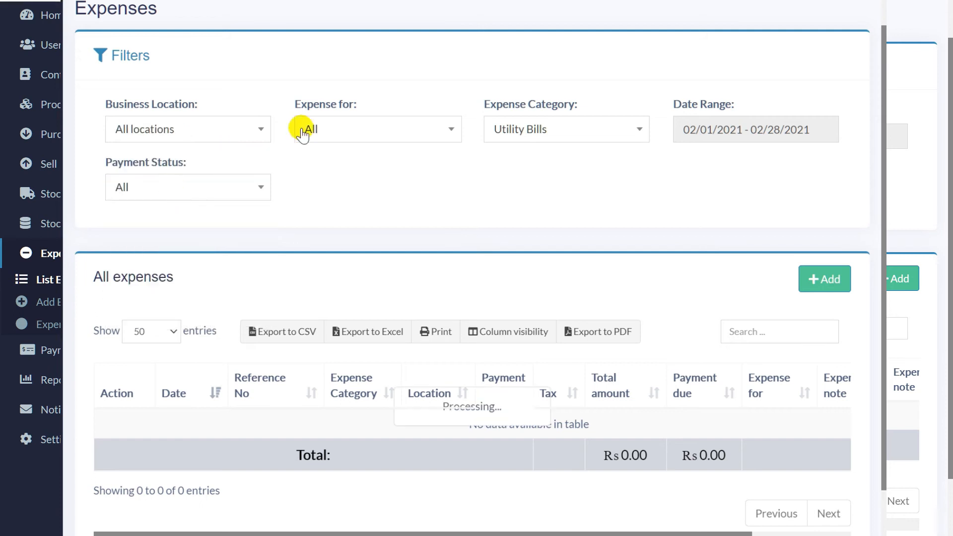
{"action": "left_click", "coordinate": [498, 128]}
{"action": "left_click", "coordinate": [532, 189]}
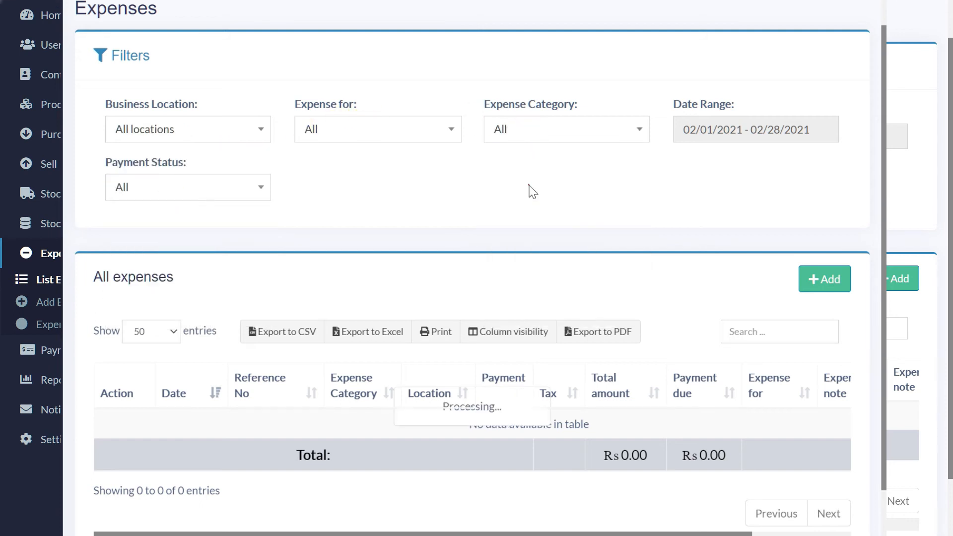
{"action": "scroll", "coordinate": [373, 485], "scroll_direction": "down", "scroll_amount": 3}
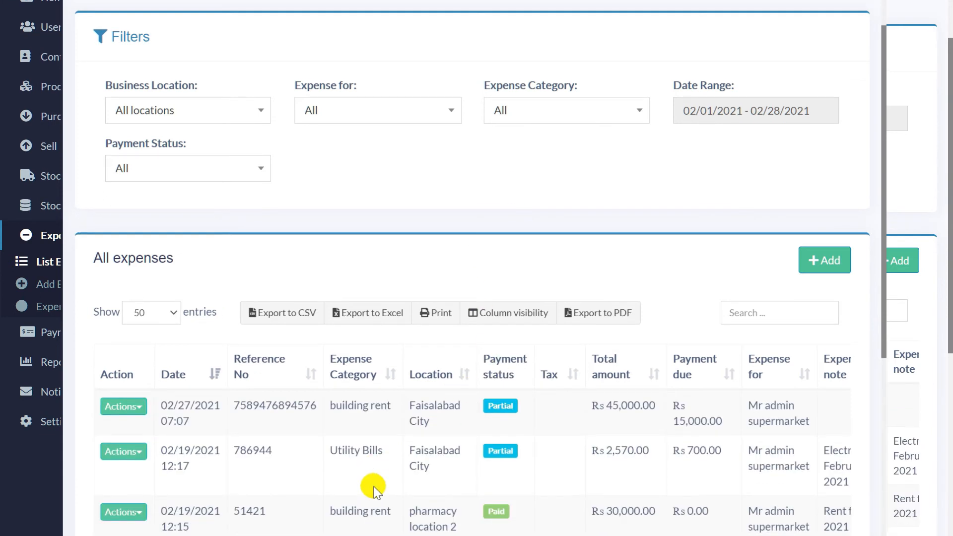
{"action": "scroll", "coordinate": [374, 487], "scroll_direction": "up", "scroll_amount": 4}
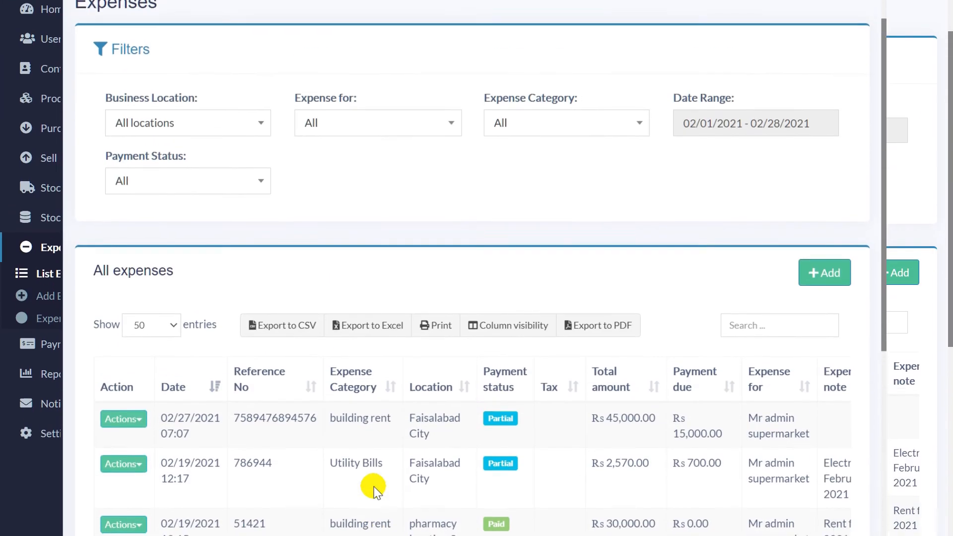
Step: Try Payment Status Paid, then Due, then settle on Partial
{"action": "left_click", "coordinate": [231, 196]}
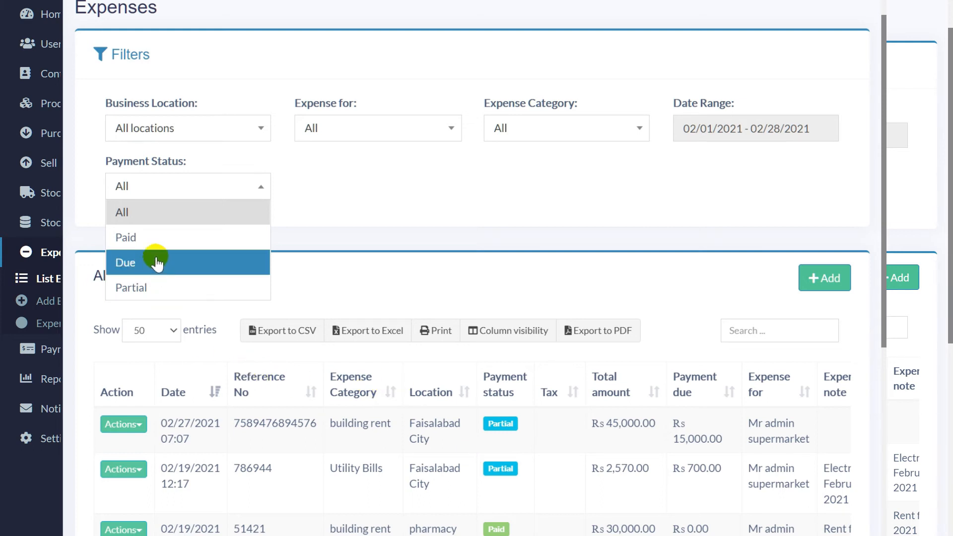
{"action": "left_click", "coordinate": [176, 246]}
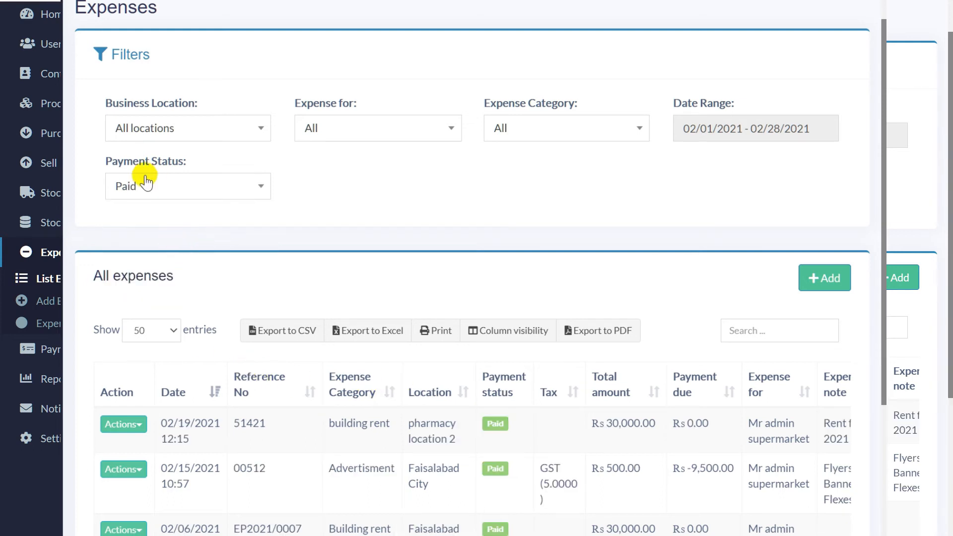
{"action": "scroll", "coordinate": [436, 266], "scroll_direction": "down", "scroll_amount": 1}
{"action": "scroll", "coordinate": [437, 266], "scroll_direction": "down", "scroll_amount": 3}
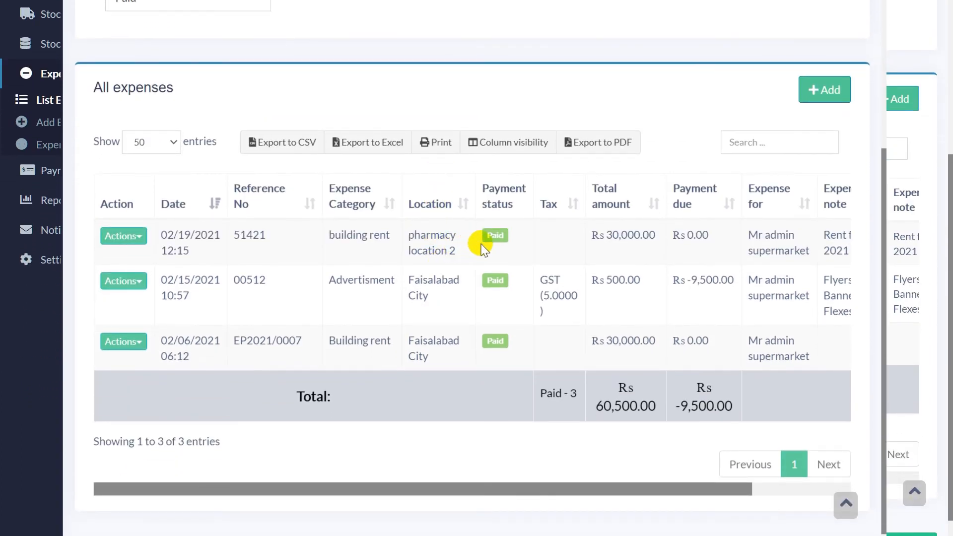
{"action": "scroll", "coordinate": [485, 342], "scroll_direction": "up", "scroll_amount": 5}
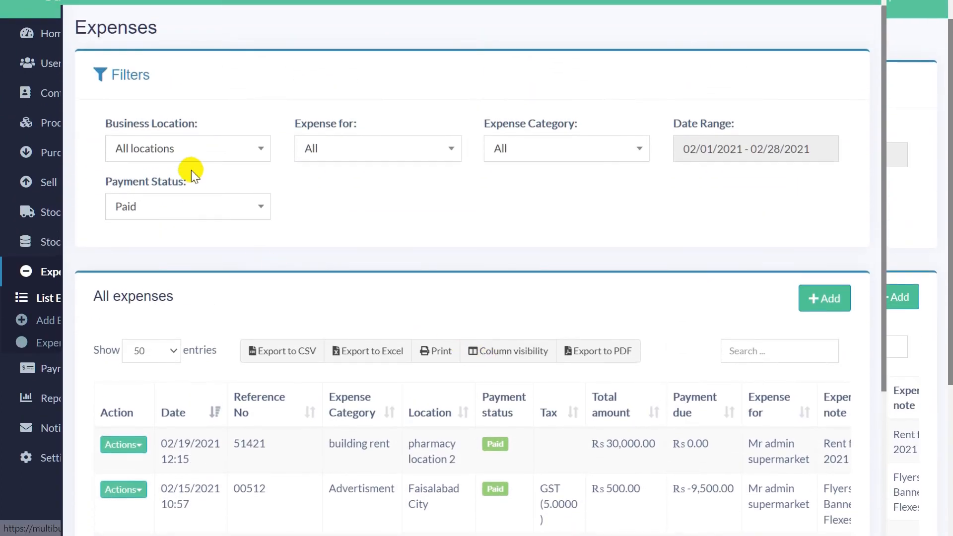
{"action": "left_click", "coordinate": [208, 214]}
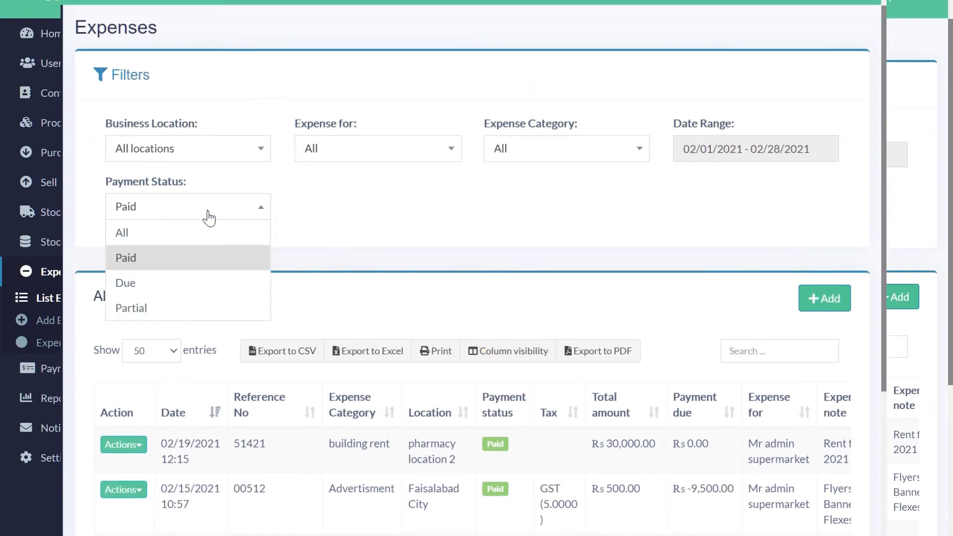
{"action": "left_click", "coordinate": [170, 294]}
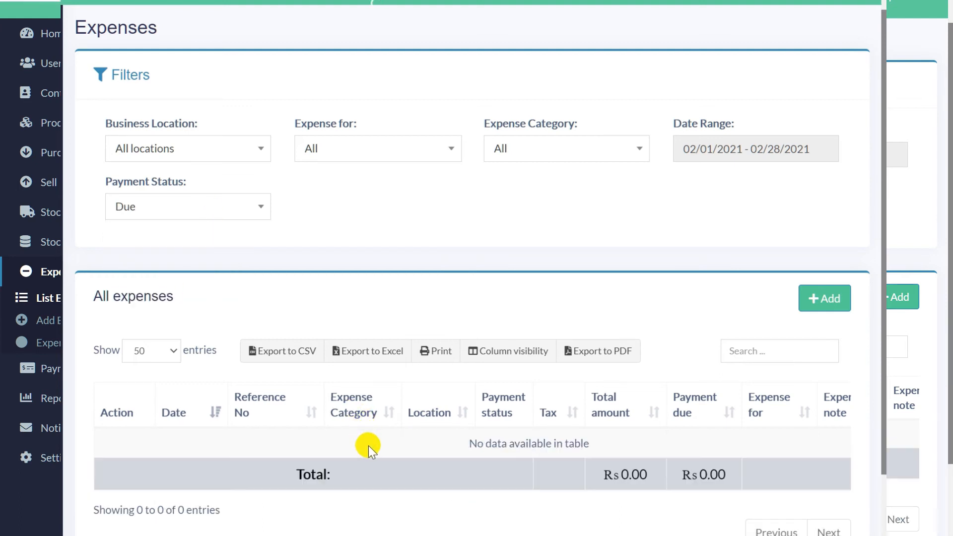
{"action": "left_click", "coordinate": [165, 217]}
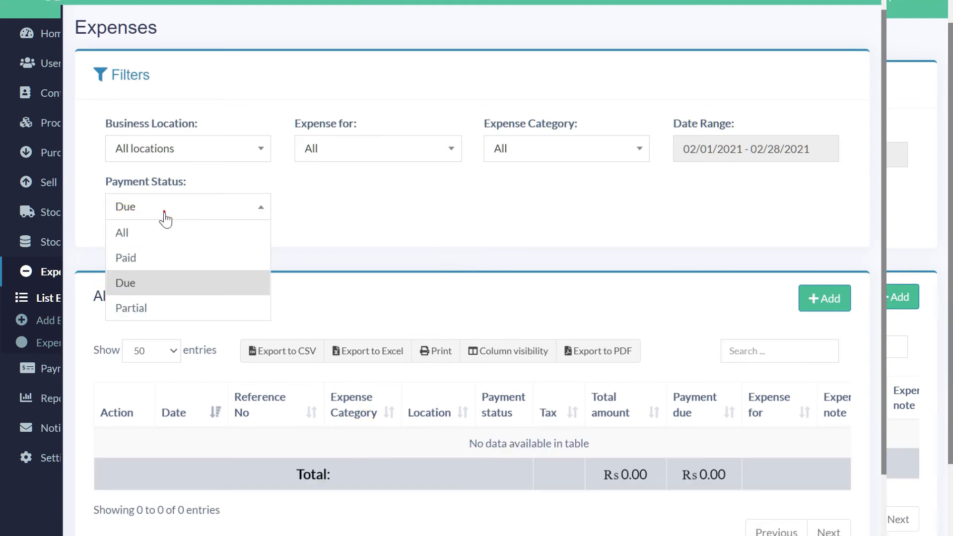
{"action": "left_click", "coordinate": [151, 310]}
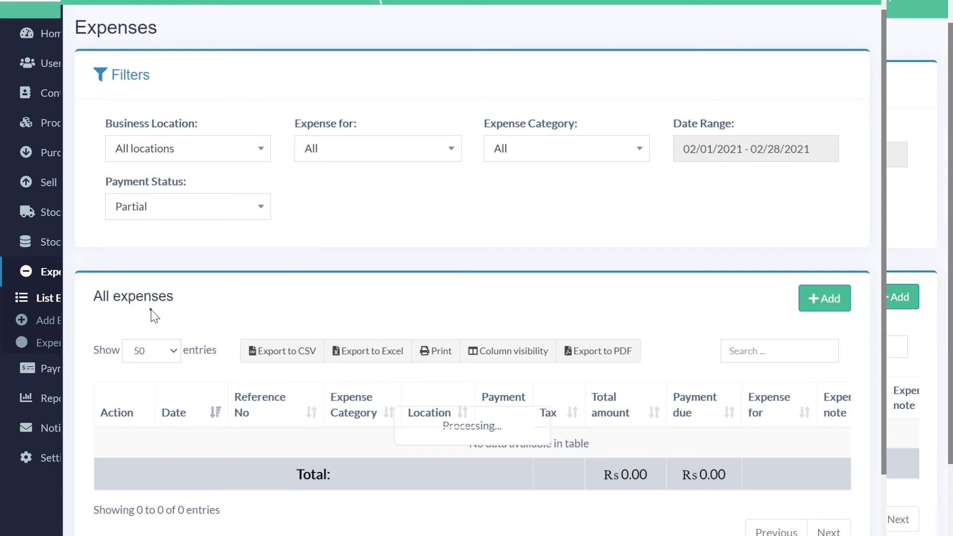
{"action": "scroll", "coordinate": [521, 484], "scroll_direction": "down", "scroll_amount": 2}
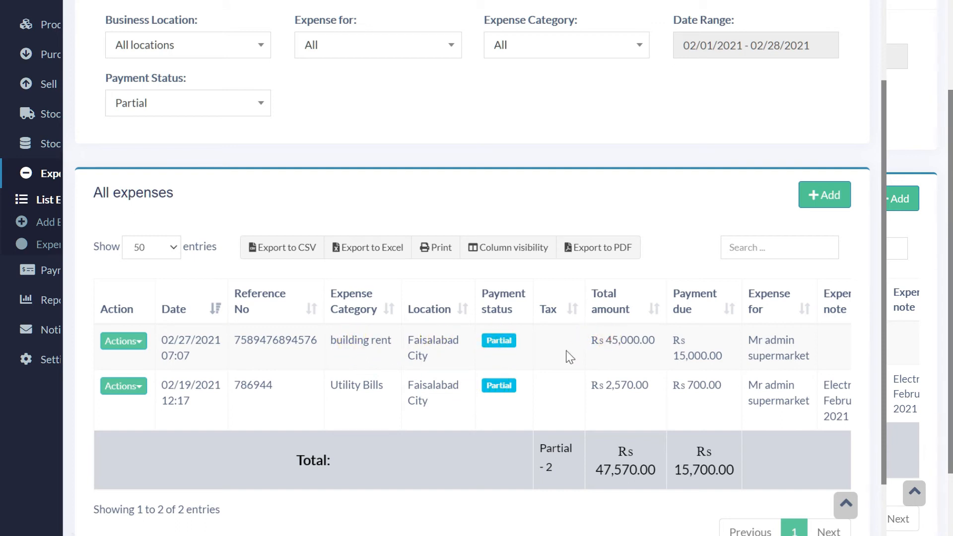
{"action": "left_click", "coordinate": [140, 342]}
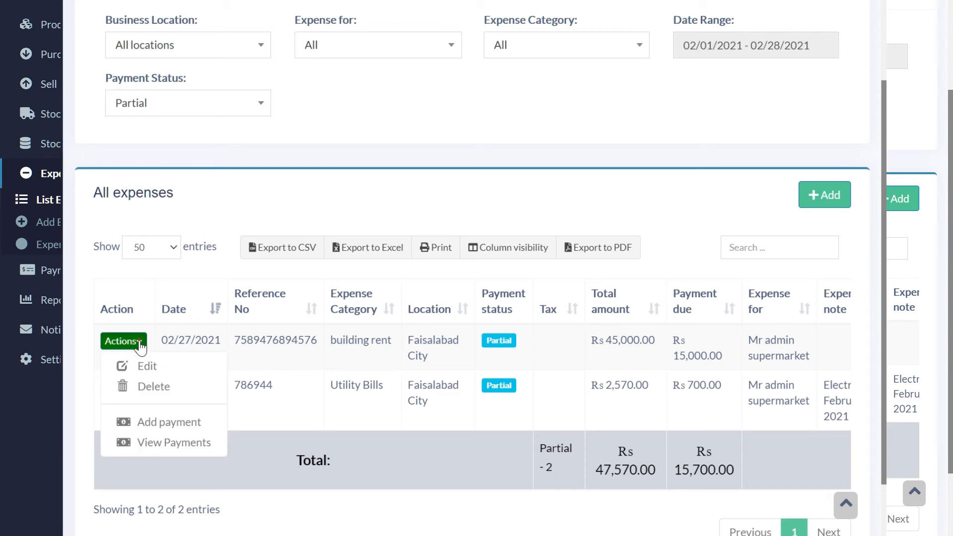
Step: View the building rent payments and inspect the 30,000 cash payment's details
{"action": "left_click", "coordinate": [149, 369]}
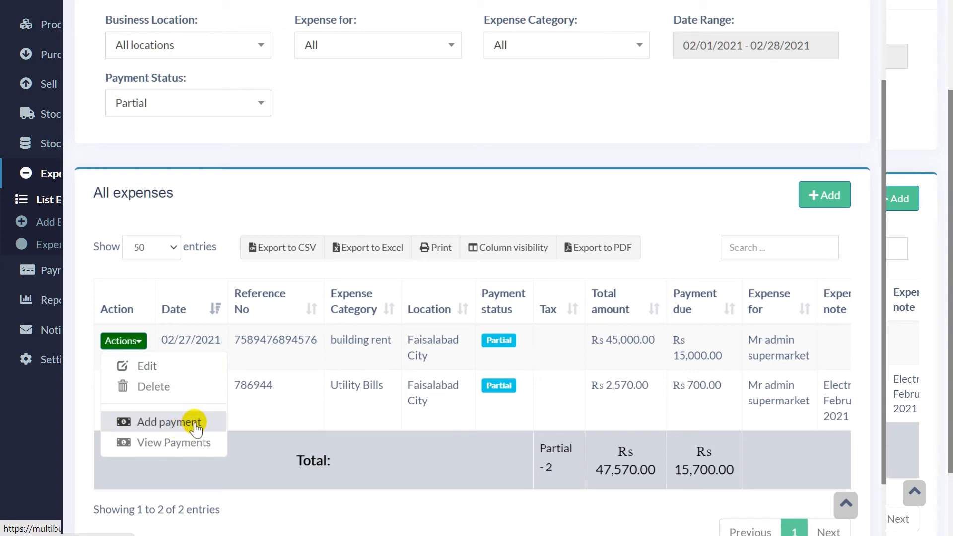
{"action": "left_click", "coordinate": [187, 450]}
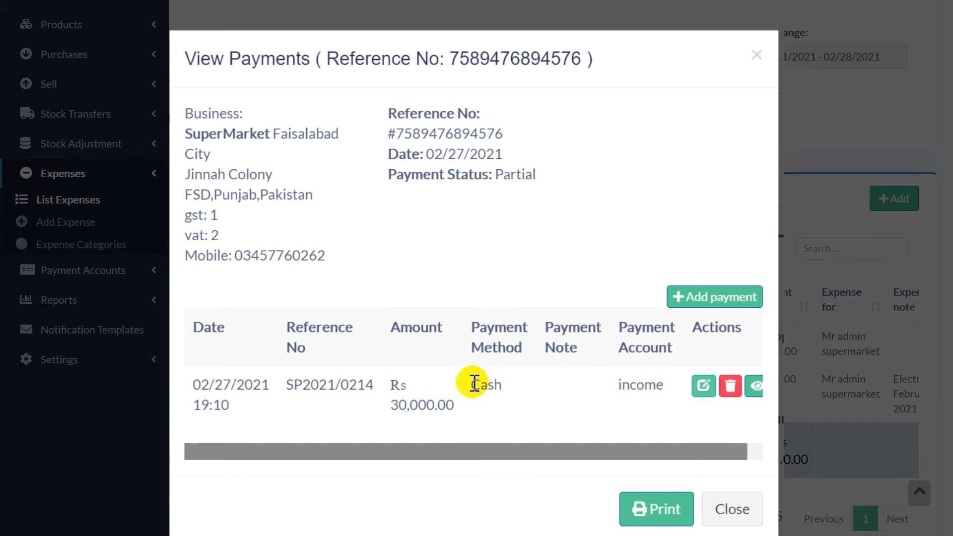
{"action": "left_click", "coordinate": [516, 397]}
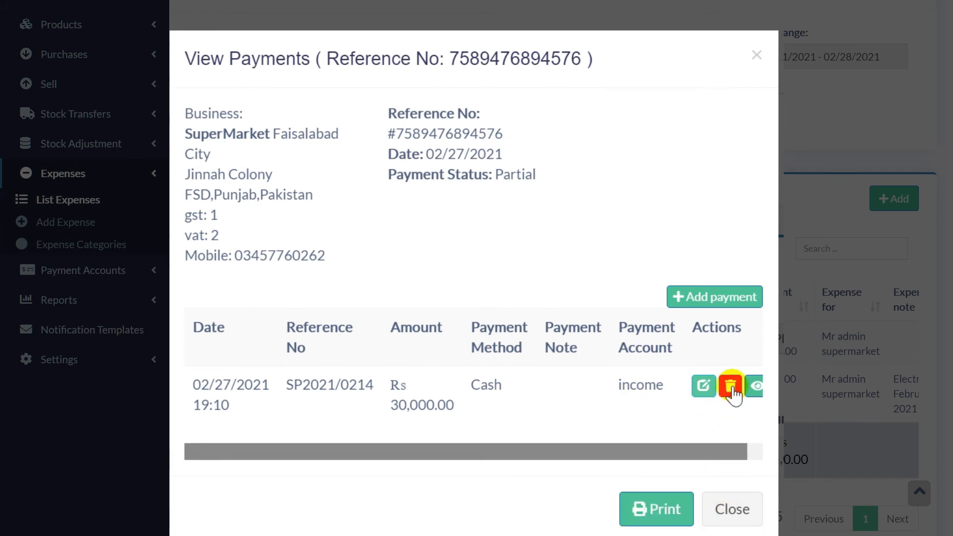
{"action": "left_click", "coordinate": [755, 386]}
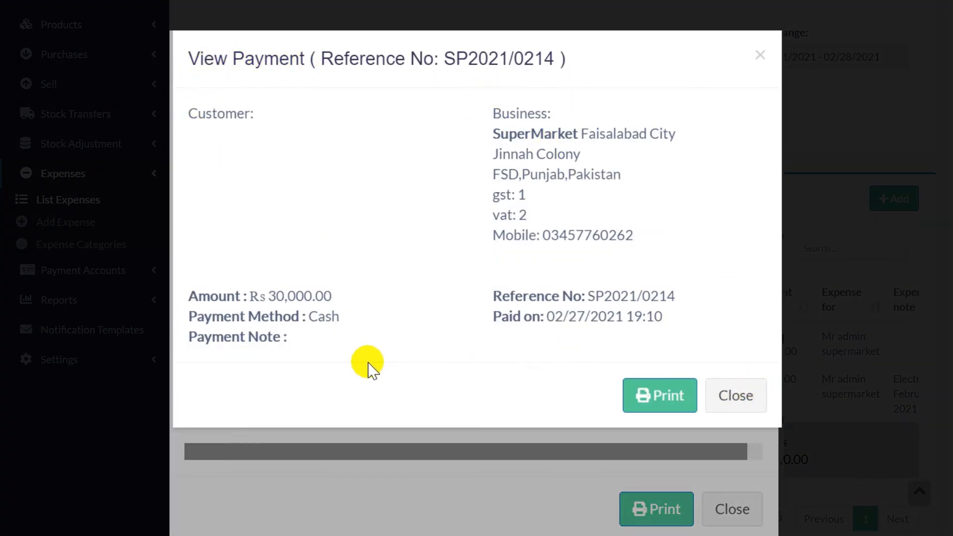
{"action": "left_click", "coordinate": [753, 412]}
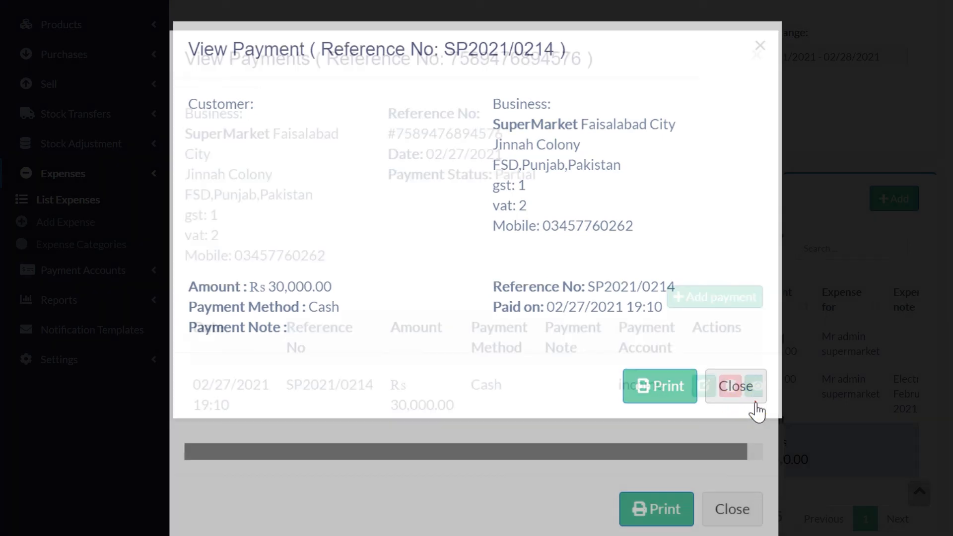
{"action": "left_click", "coordinate": [724, 510]}
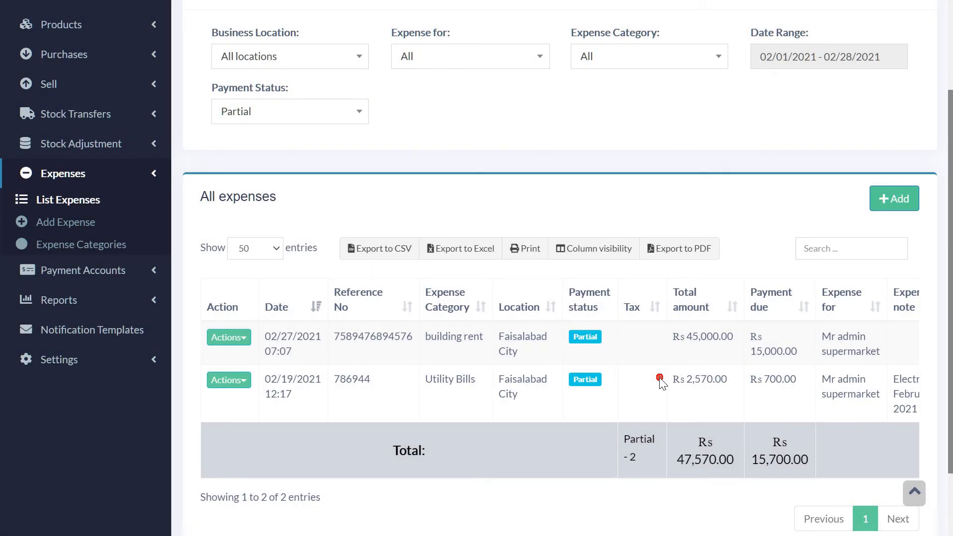
Step: Reopen building rent's payments and begin adding a new payment
{"action": "left_click", "coordinate": [599, 389]}
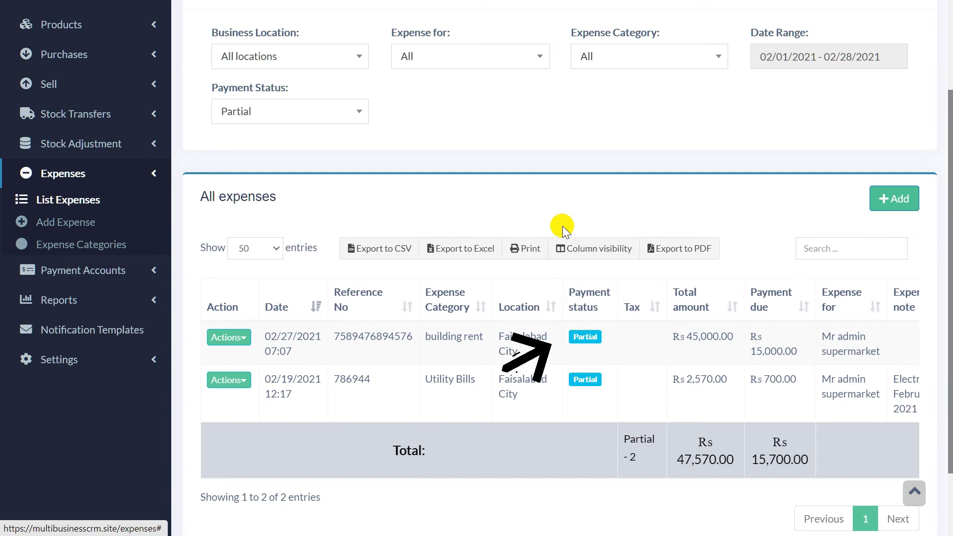
{"action": "left_click", "coordinate": [591, 341]}
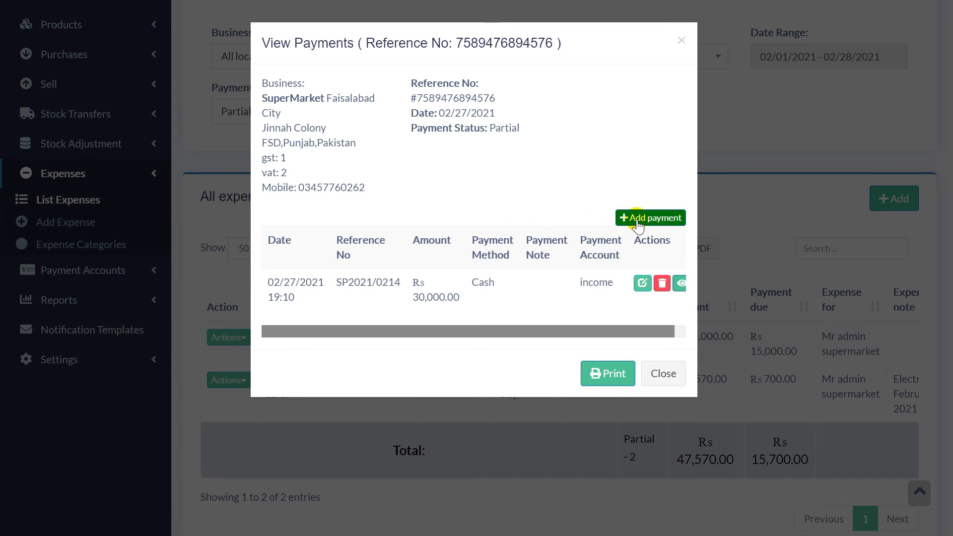
{"action": "left_click", "coordinate": [652, 224]}
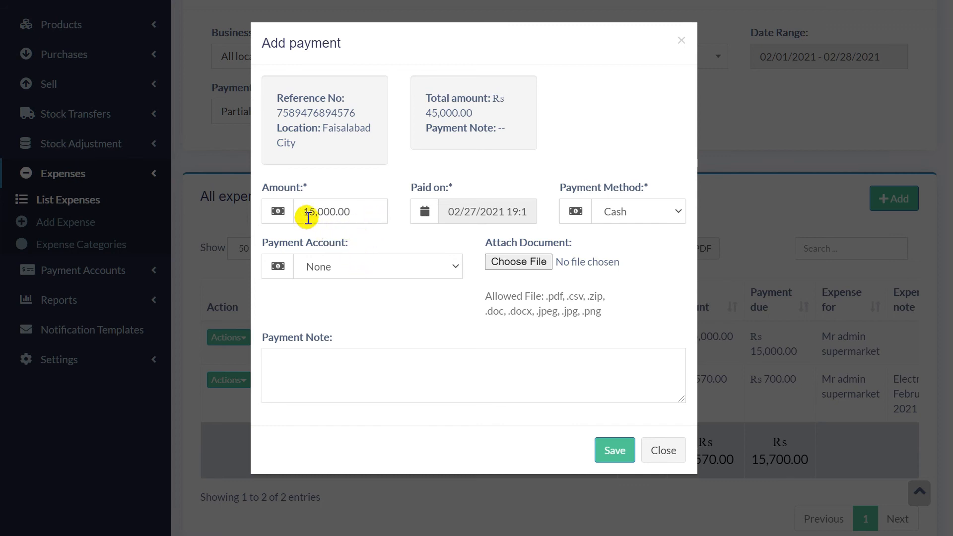
Step: Pay from income by Cheque, entering the cheque number and HBL Lahore note
{"action": "left_click", "coordinate": [337, 267]}
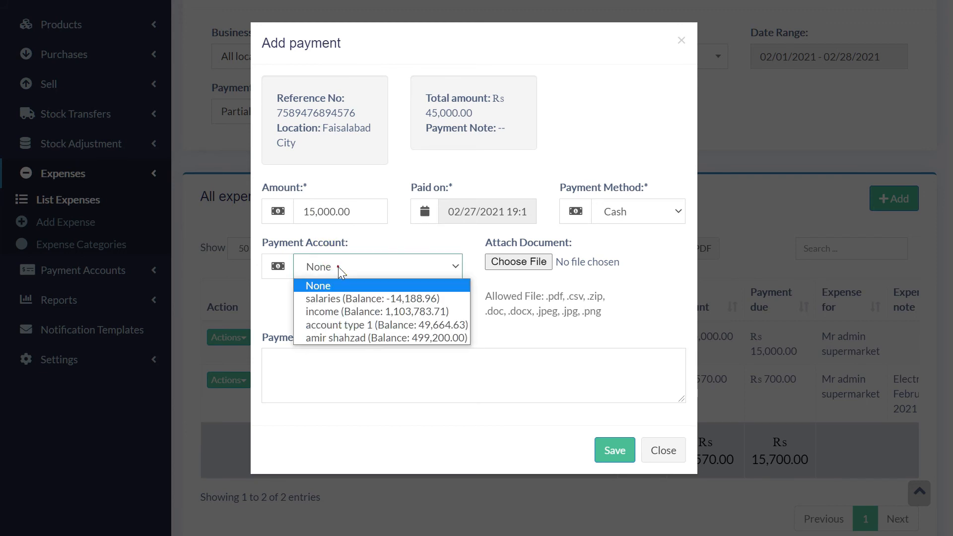
{"action": "left_click", "coordinate": [347, 311]}
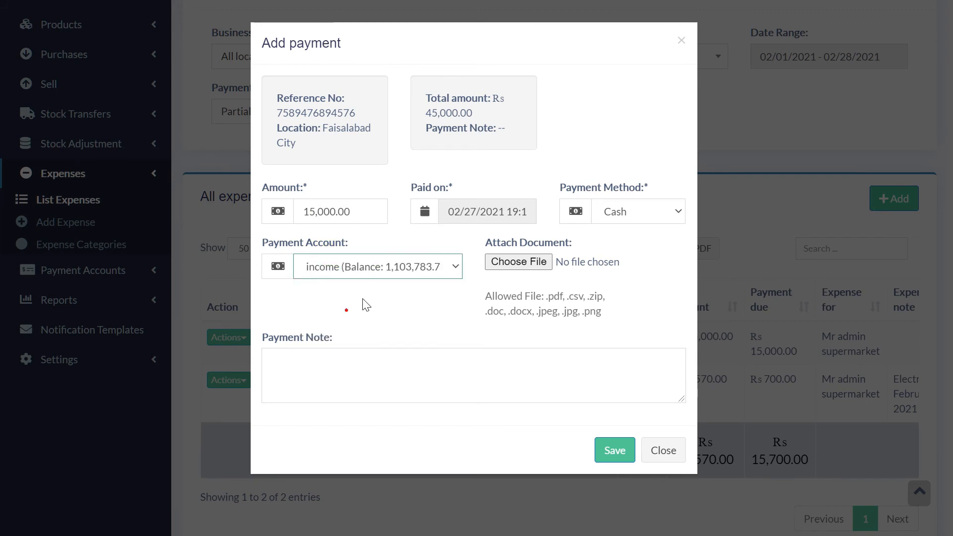
{"action": "left_click", "coordinate": [639, 213]}
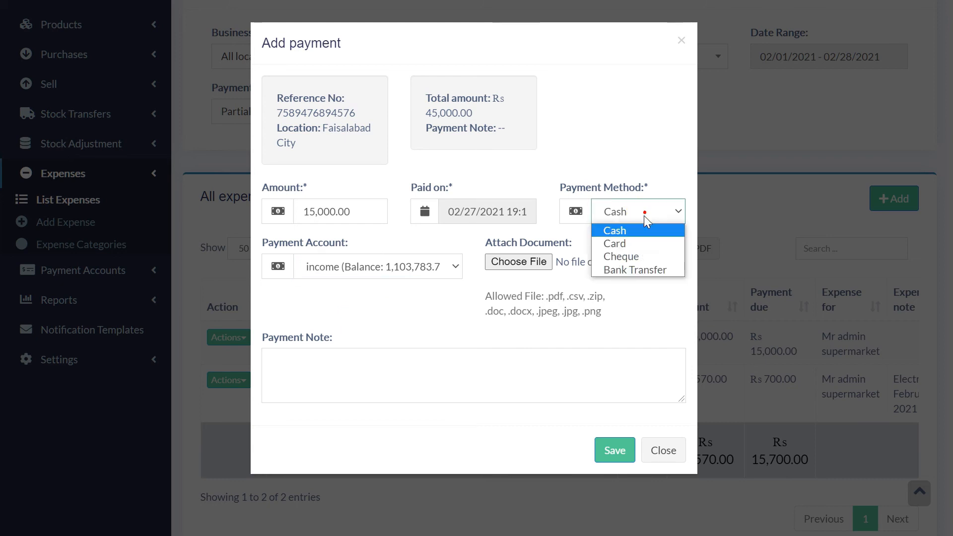
{"action": "left_click", "coordinate": [648, 255]}
{"action": "left_click", "coordinate": [412, 358]}
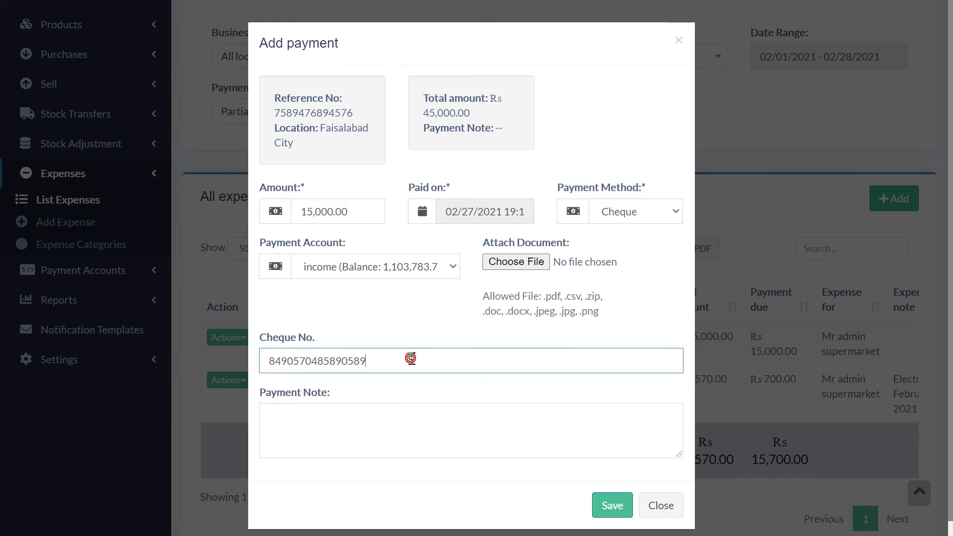
{"action": "left_click", "coordinate": [394, 434]}
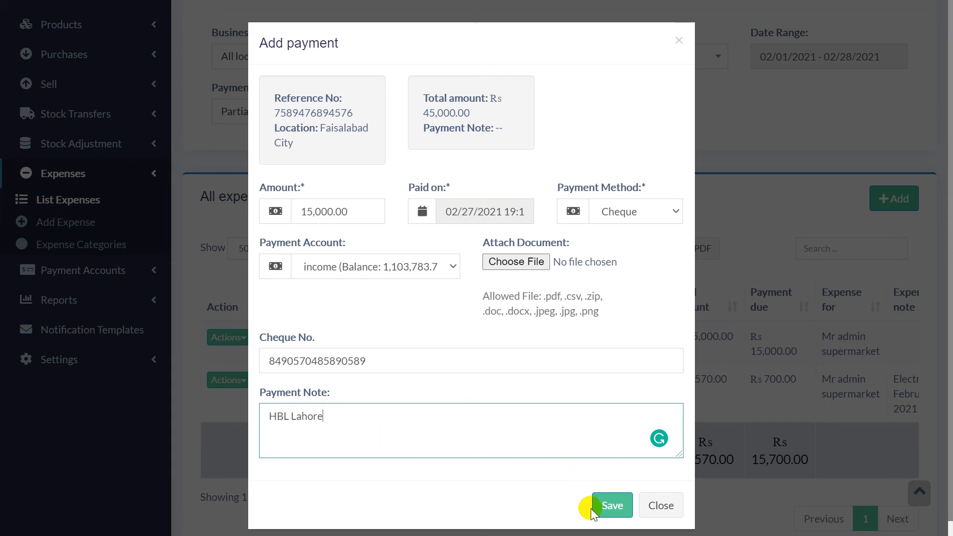
Step: Change the payment amount to 10000 and save the cheque payment
{"action": "left_click", "coordinate": [611, 511]}
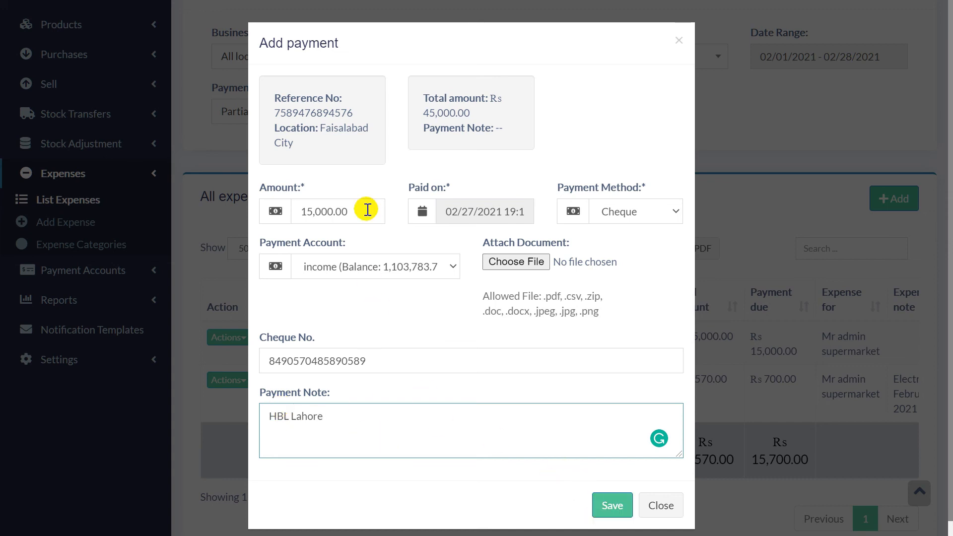
{"action": "left_click_drag", "start_coordinate": [356, 211], "coordinate": [274, 208]}
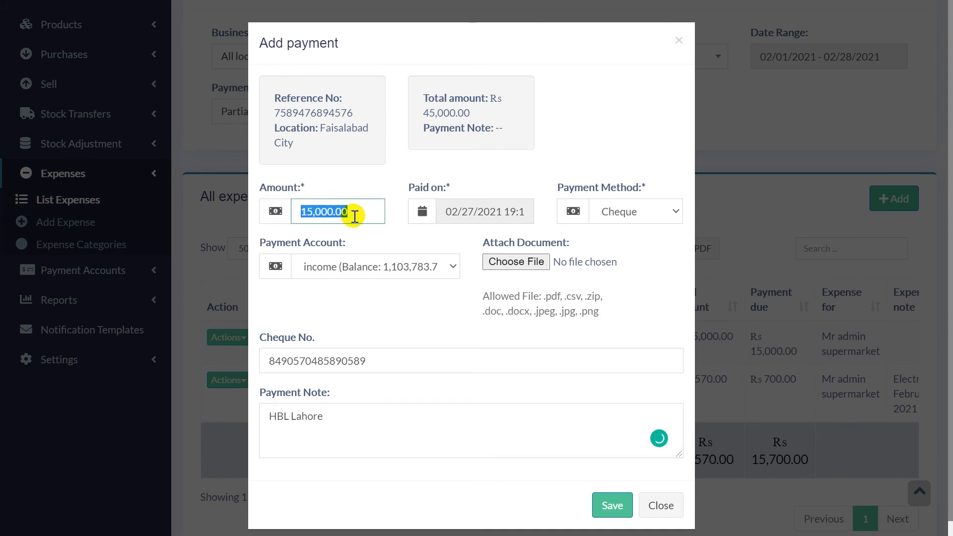
{"action": "type", "text": "1"}
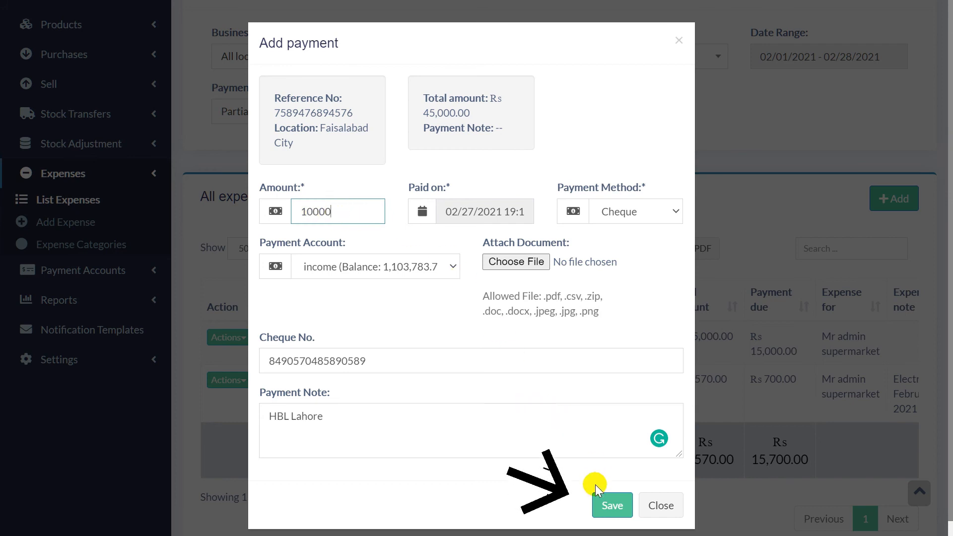
{"action": "left_click", "coordinate": [606, 505]}
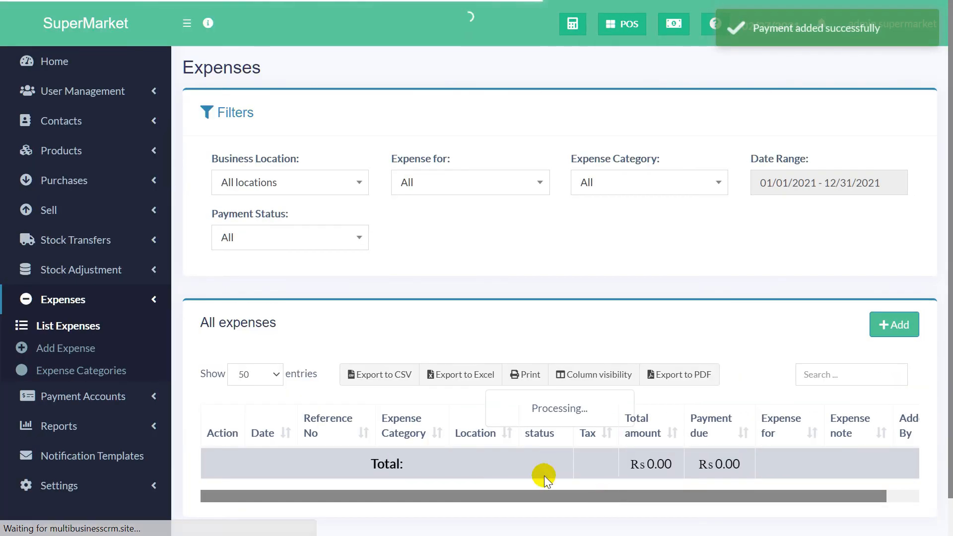
Step: Check the rent expense's payment history for the 30,000 cash and 10,000 cheque payments
{"action": "scroll", "coordinate": [503, 349], "scroll_direction": "down", "scroll_amount": 1}
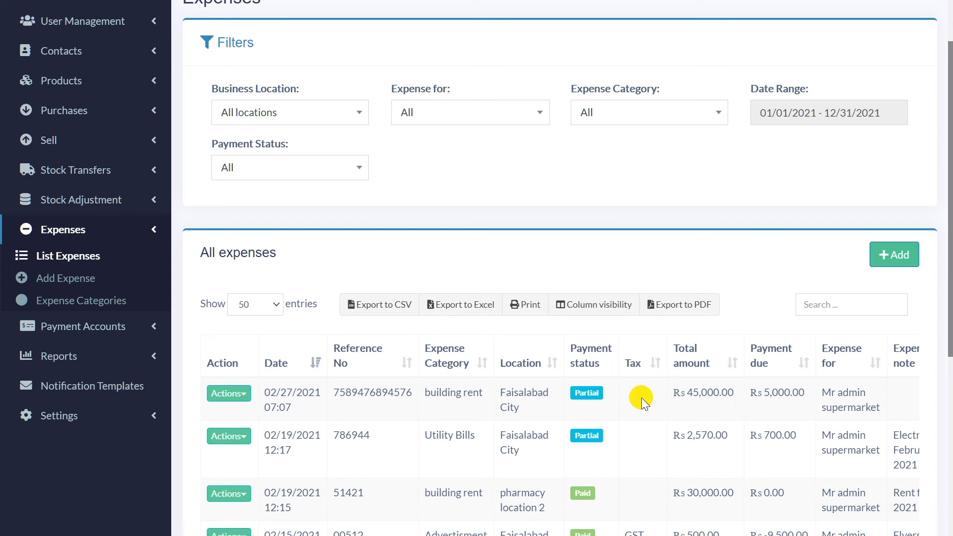
{"action": "left_click", "coordinate": [590, 393]}
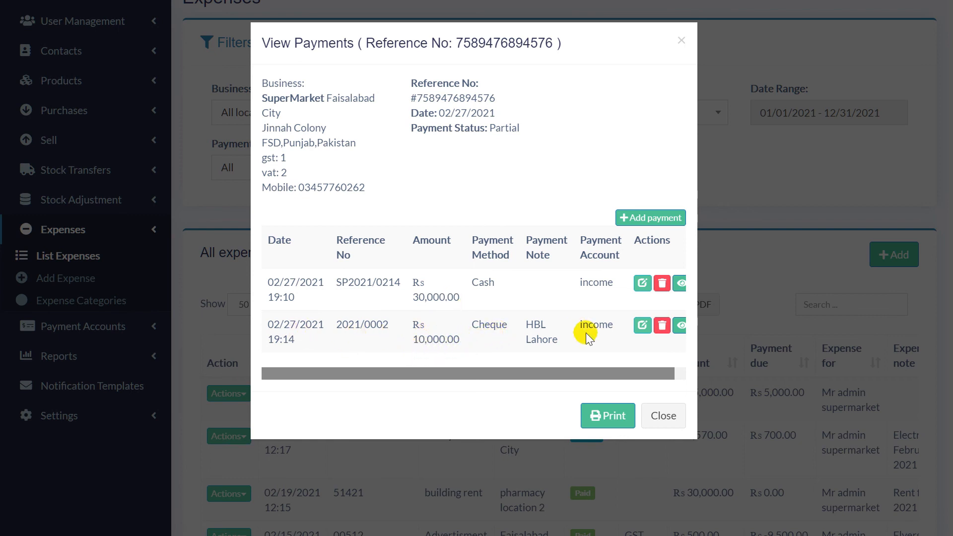
{"action": "left_click", "coordinate": [663, 415]}
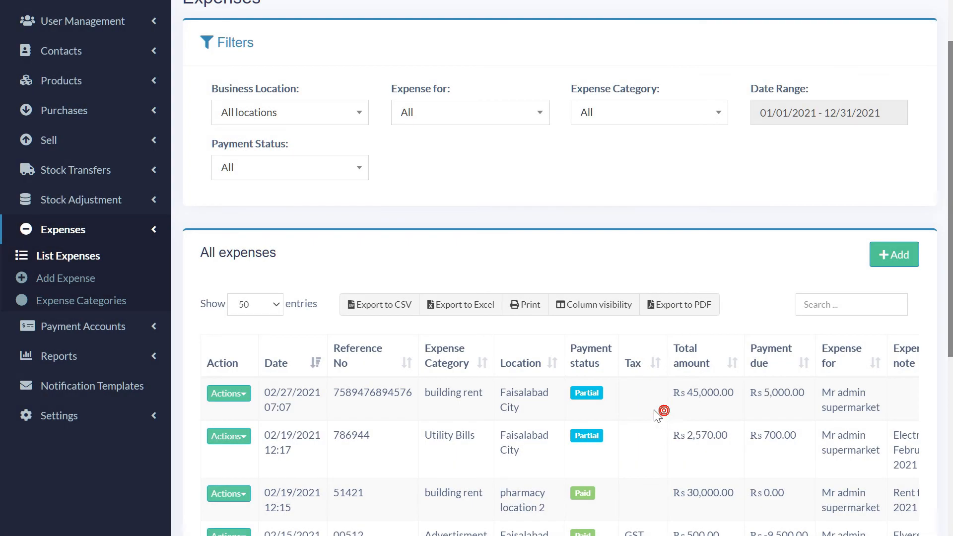
Step: Review the expenses table, noting the Rs 5,000.00 still due on building rent
{"action": "left_click_drag", "start_coordinate": [752, 392], "coordinate": [799, 392]}
{"action": "left_click", "coordinate": [798, 392]}
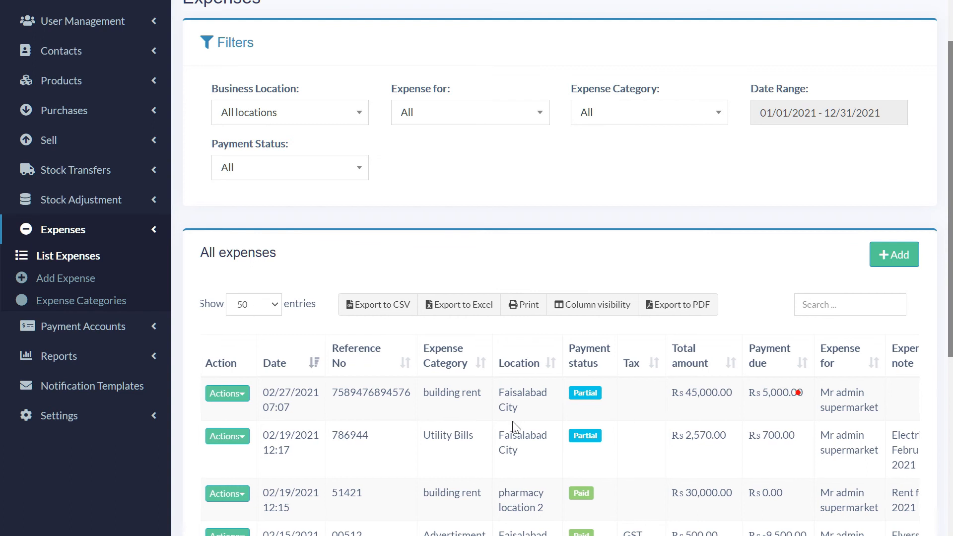
{"action": "scroll", "coordinate": [512, 421], "scroll_direction": "down", "scroll_amount": 2}
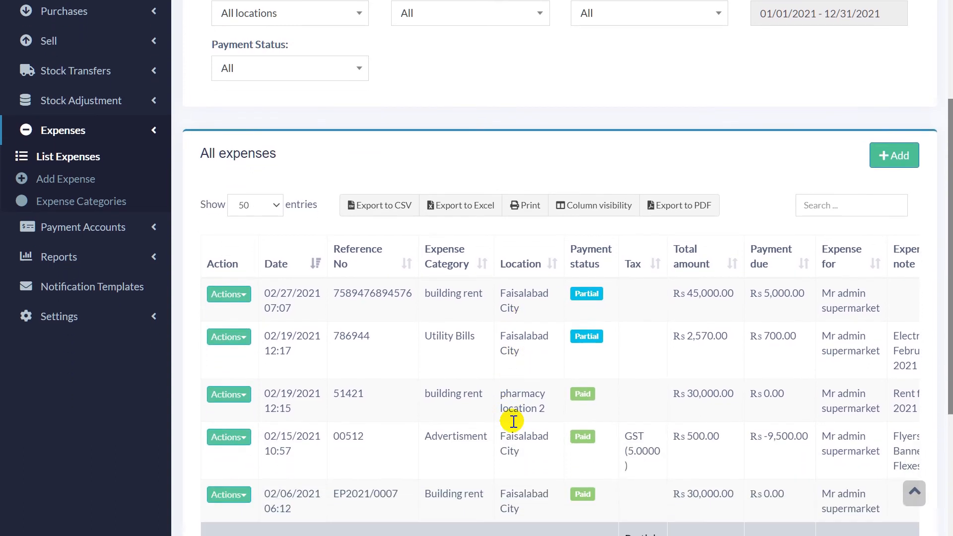
{"action": "scroll", "coordinate": [514, 421], "scroll_direction": "down", "scroll_amount": 2}
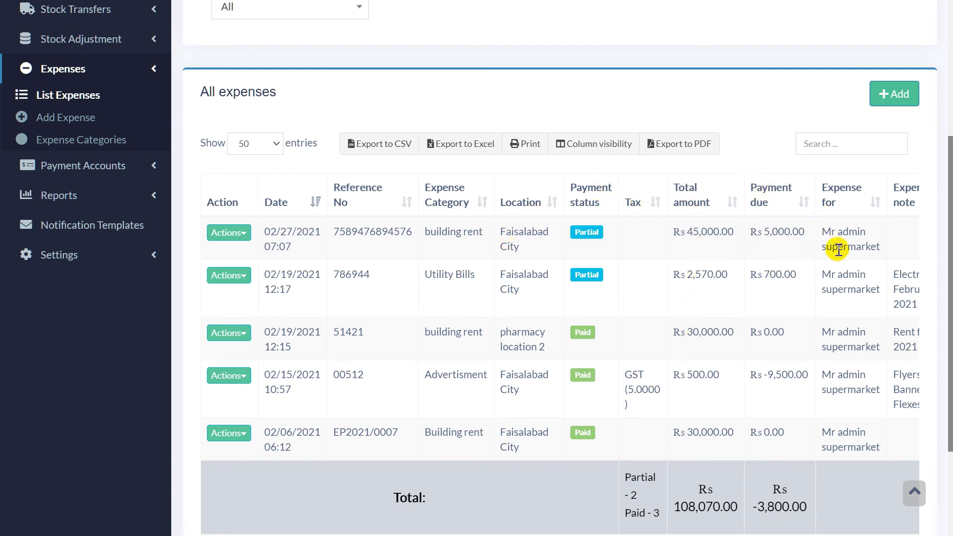
{"action": "scroll", "coordinate": [838, 267], "scroll_direction": "right", "scroll_amount": 4}
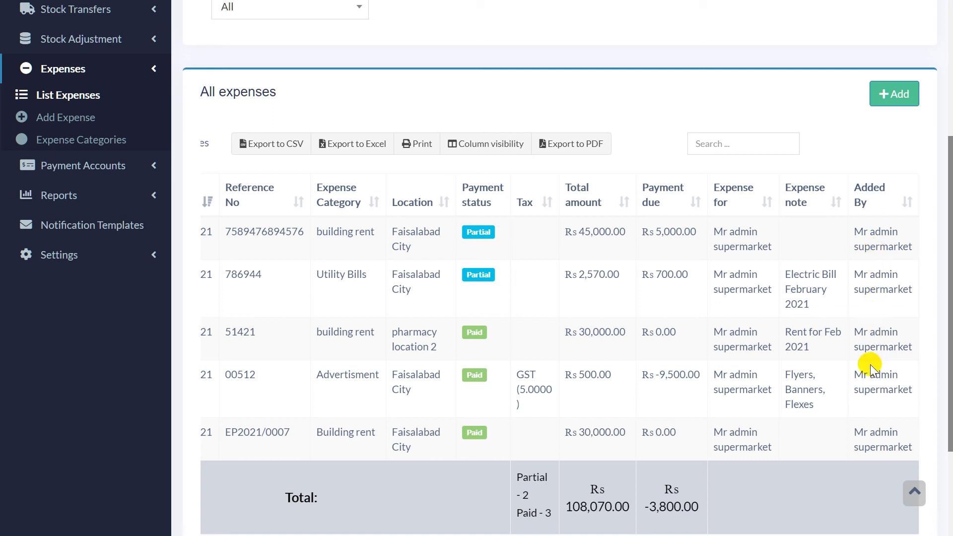
{"action": "scroll", "coordinate": [547, 378], "scroll_direction": "left", "scroll_amount": 3}
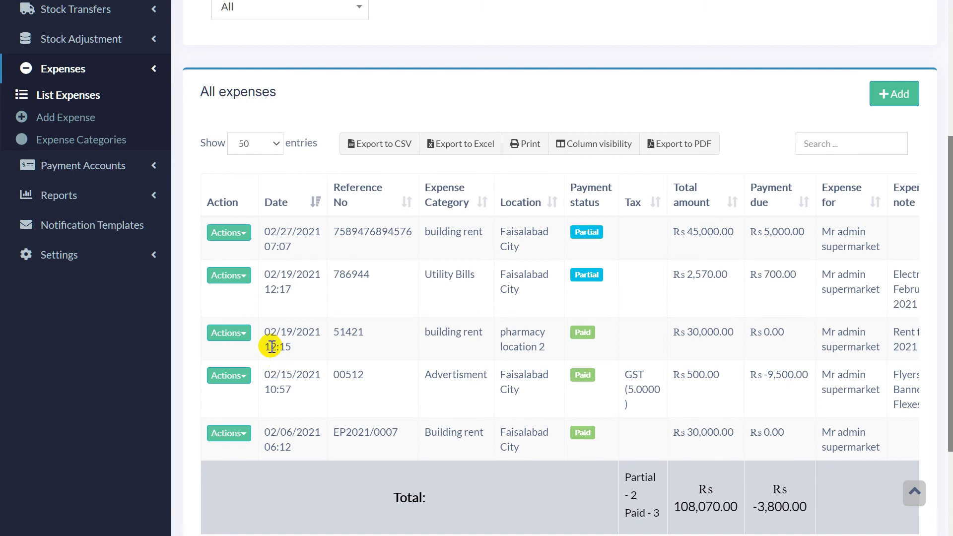
{"action": "left_click", "coordinate": [242, 237]}
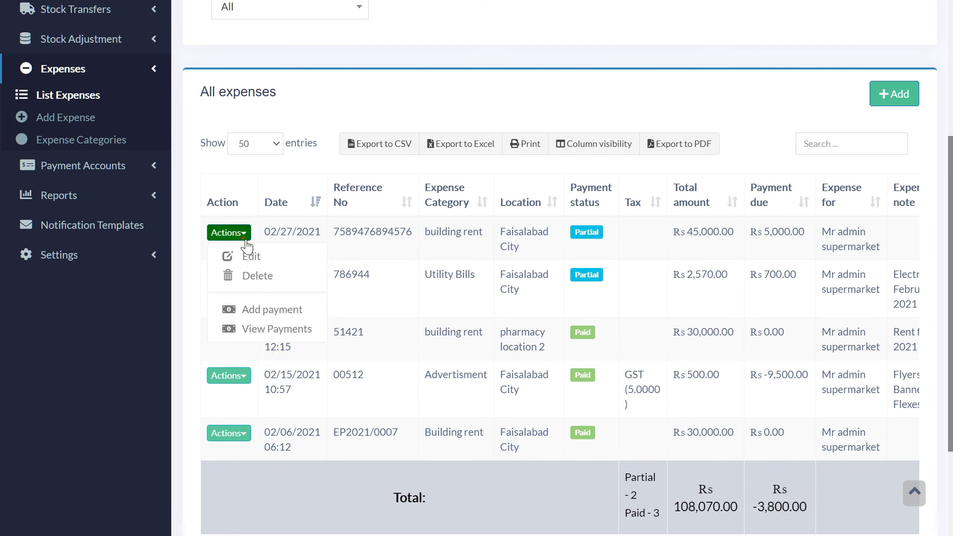
{"action": "left_click", "coordinate": [262, 260]}
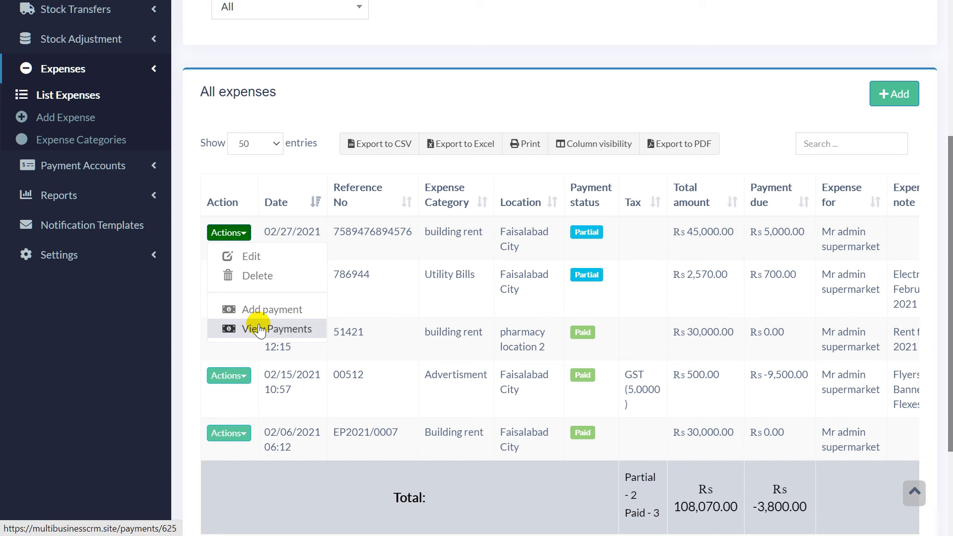
{"action": "left_click", "coordinate": [323, 167]}
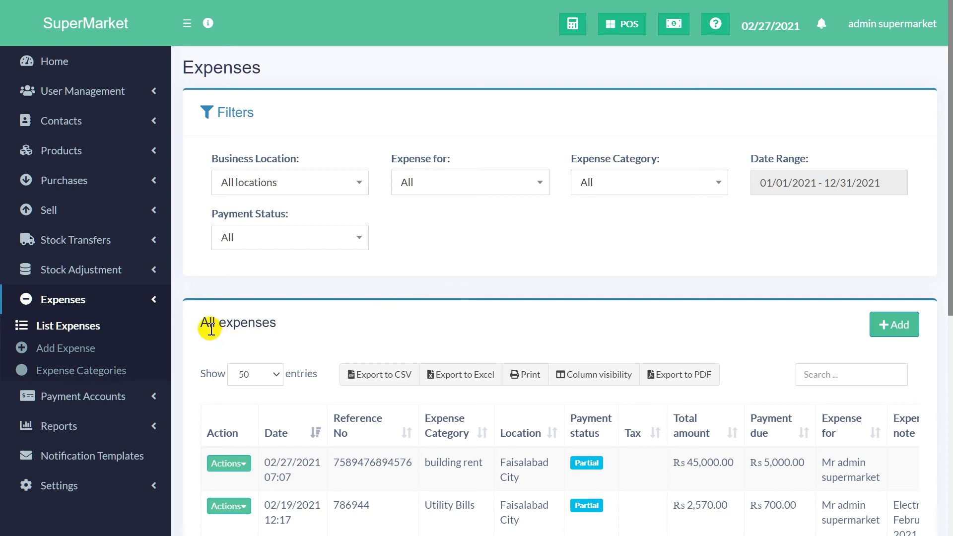
Step: Open the Expense Report from the sidebar's Reports list
{"action": "left_click", "coordinate": [85, 427]}
{"action": "scroll", "coordinate": [128, 415], "scroll_direction": "down", "scroll_amount": 2}
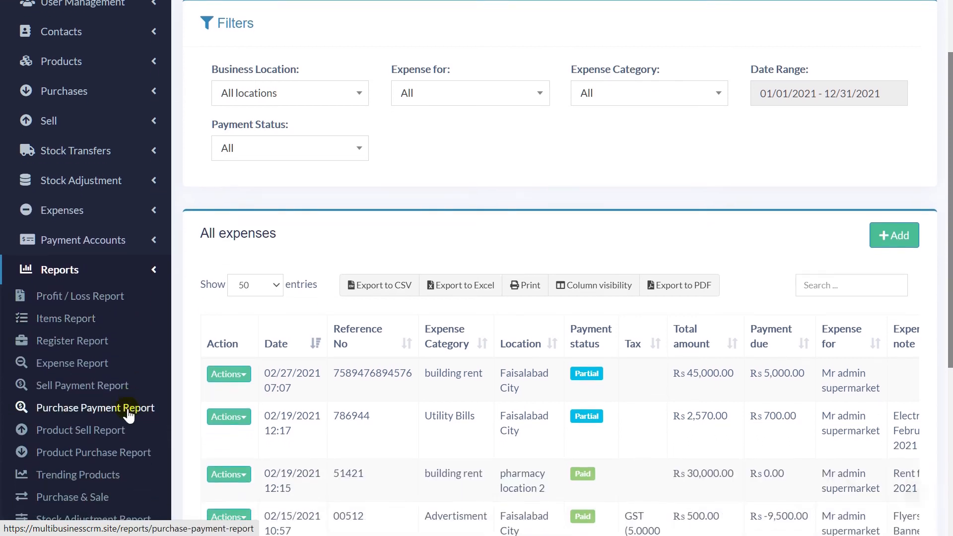
{"action": "scroll", "coordinate": [128, 414], "scroll_direction": "down", "scroll_amount": 1}
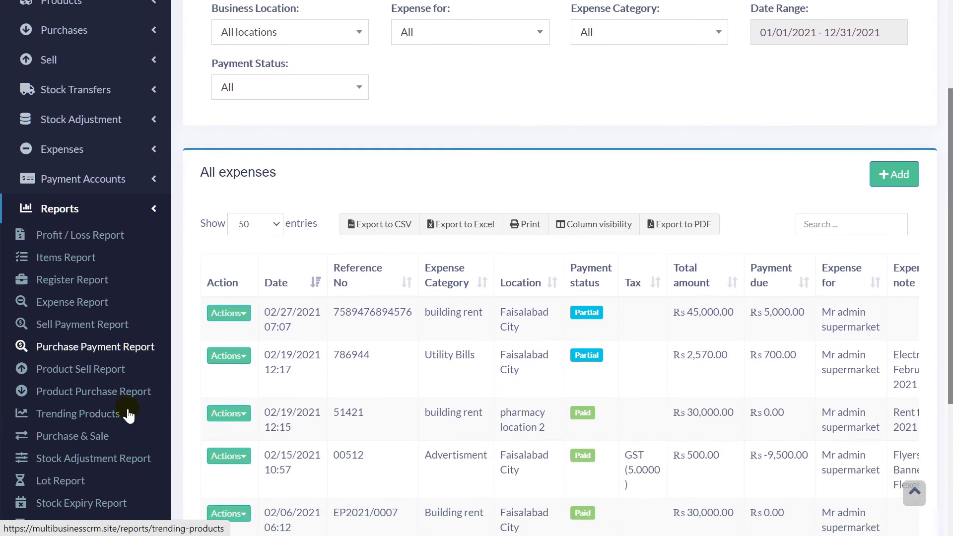
{"action": "left_click", "coordinate": [69, 304]}
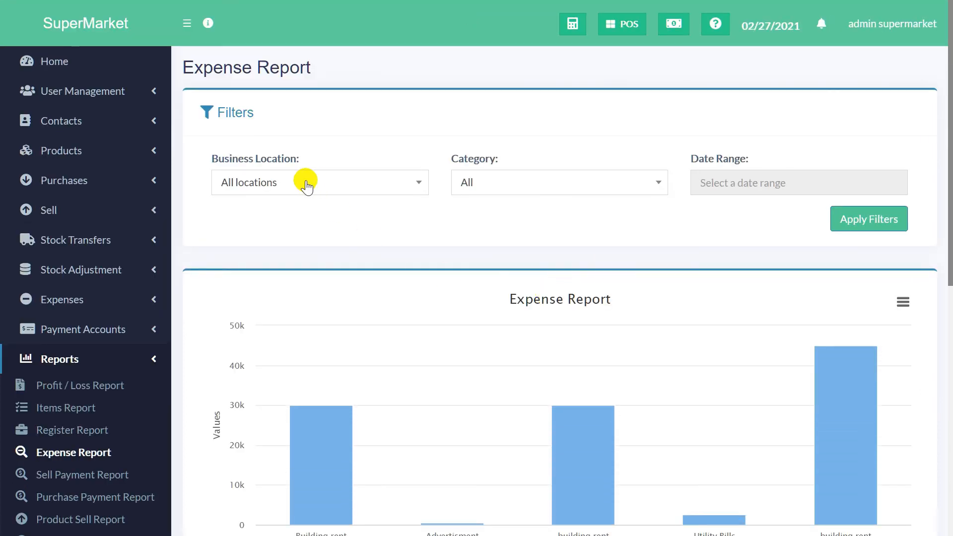
Step: Inspect the Location, Category and Date Range filters unchanged, then view the per-category chart
{"action": "left_click", "coordinate": [337, 187]}
{"action": "scroll", "coordinate": [320, 297], "scroll_direction": "down", "scroll_amount": 2}
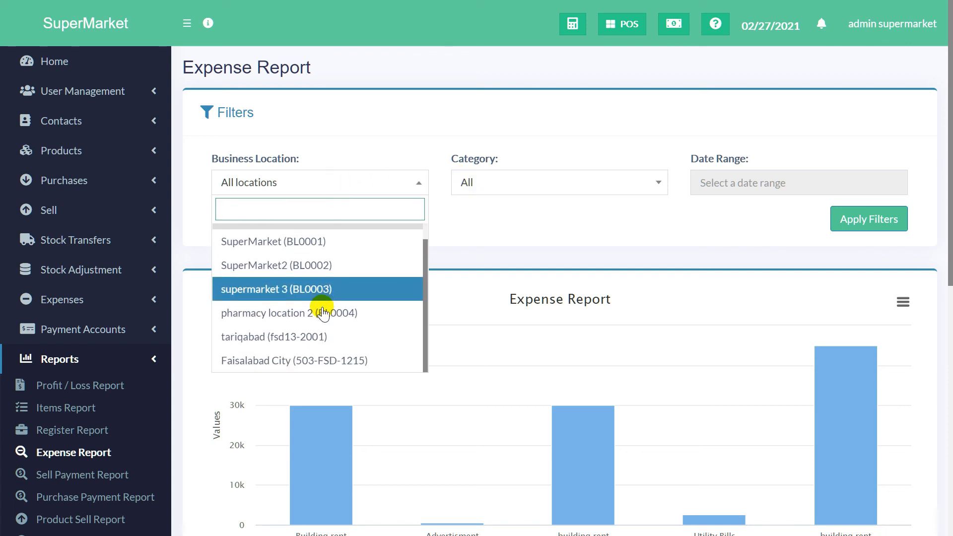
{"action": "left_click", "coordinate": [517, 229]}
{"action": "left_click", "coordinate": [552, 185]}
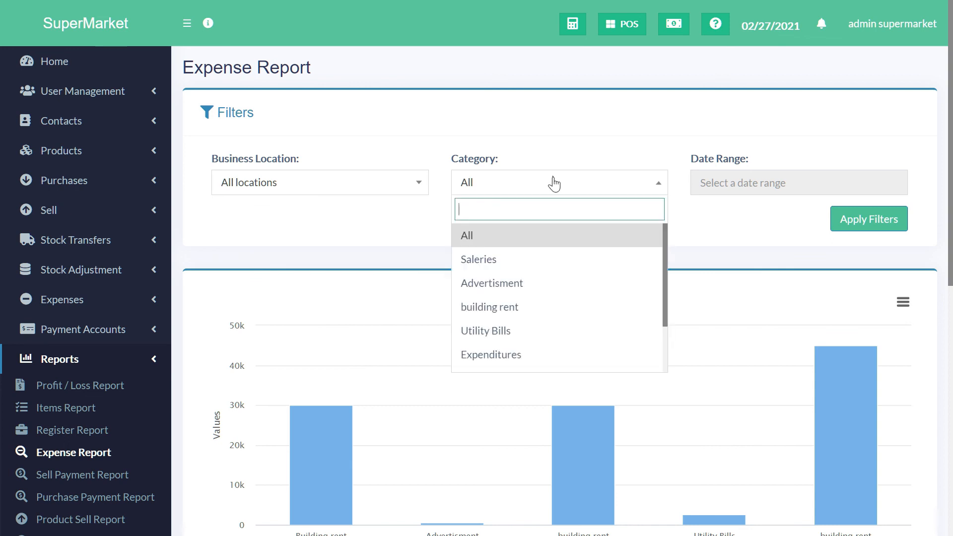
{"action": "scroll", "coordinate": [542, 333], "scroll_direction": "down", "scroll_amount": 3}
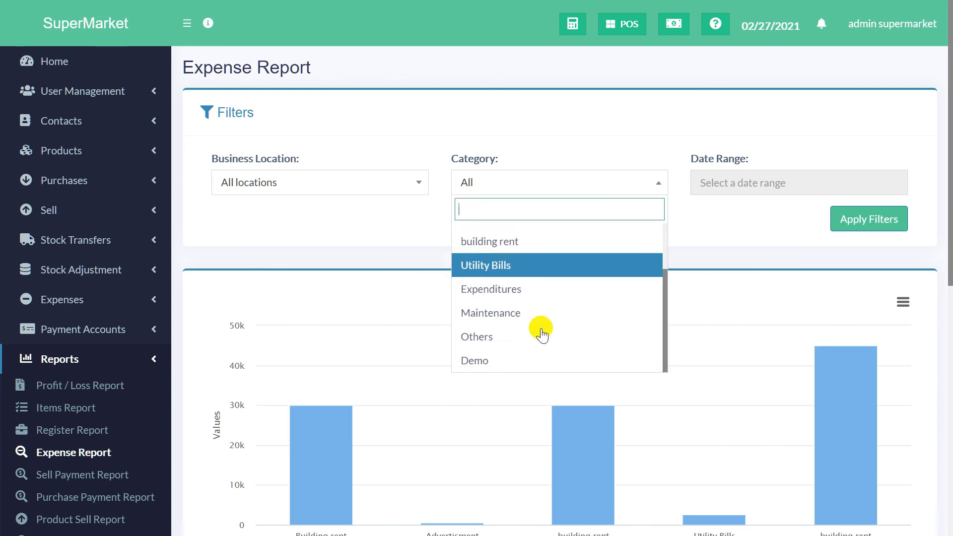
{"action": "left_click", "coordinate": [728, 226]}
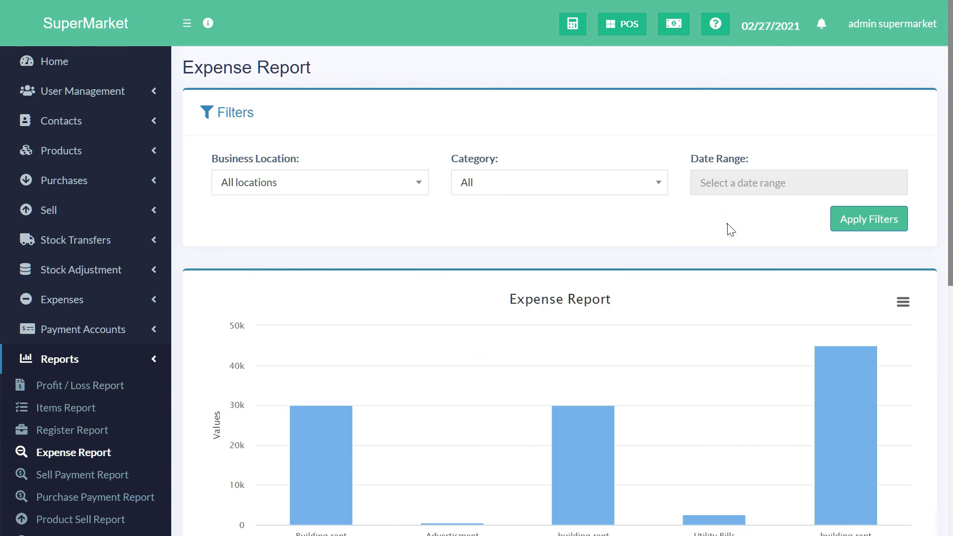
{"action": "left_click", "coordinate": [749, 183]}
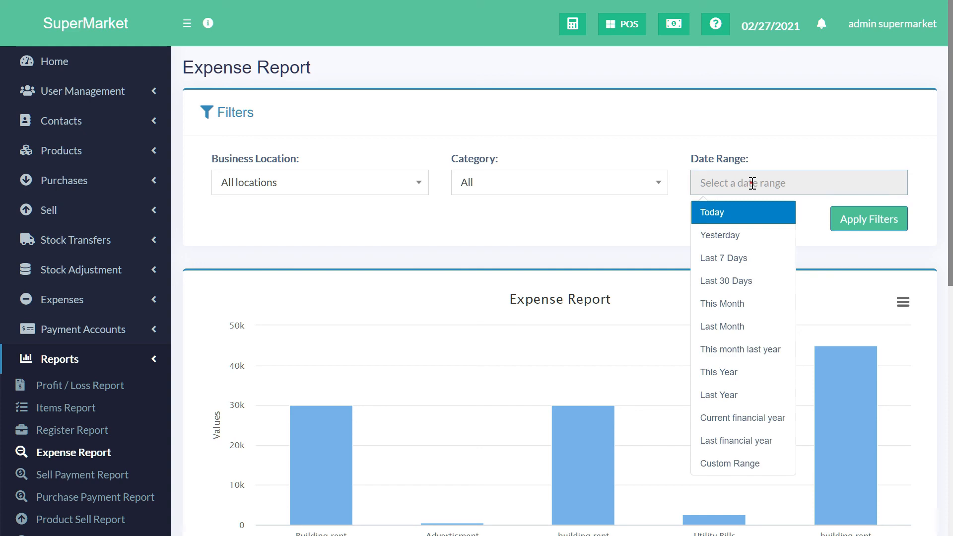
{"action": "left_click", "coordinate": [683, 214]}
{"action": "scroll", "coordinate": [668, 229], "scroll_direction": "down", "scroll_amount": 3}
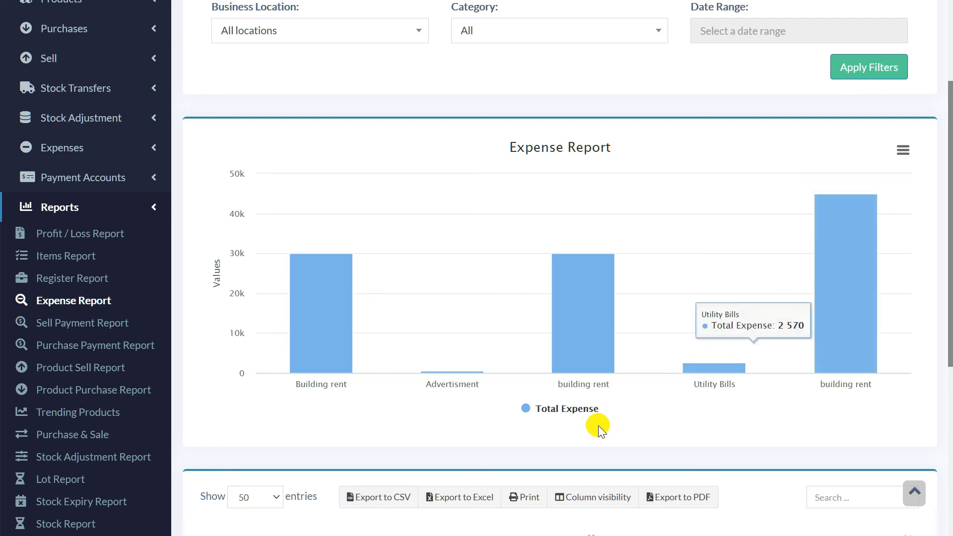
{"action": "scroll", "coordinate": [588, 429], "scroll_direction": "down", "scroll_amount": 3}
{"action": "scroll", "coordinate": [588, 430], "scroll_direction": "down", "scroll_amount": 4}
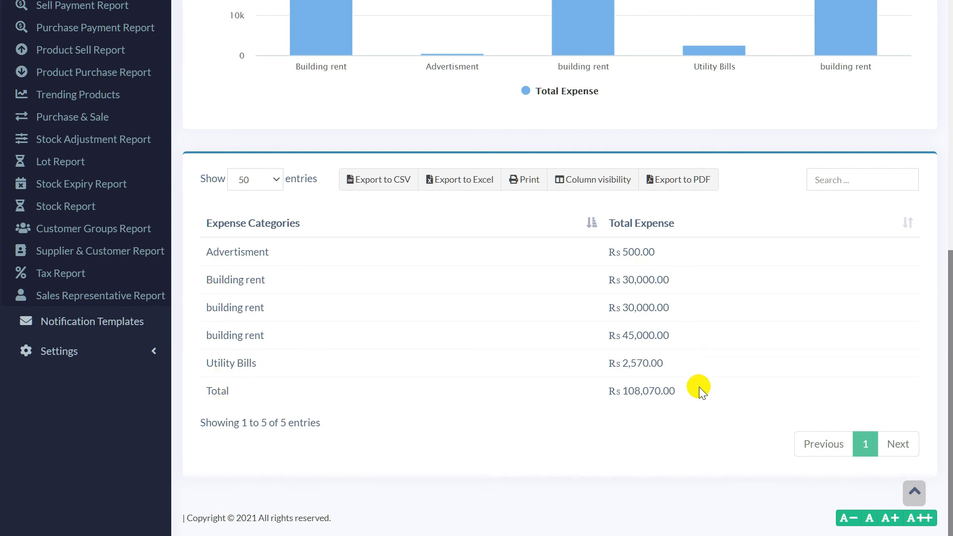
{"action": "left_click", "coordinate": [525, 181]}
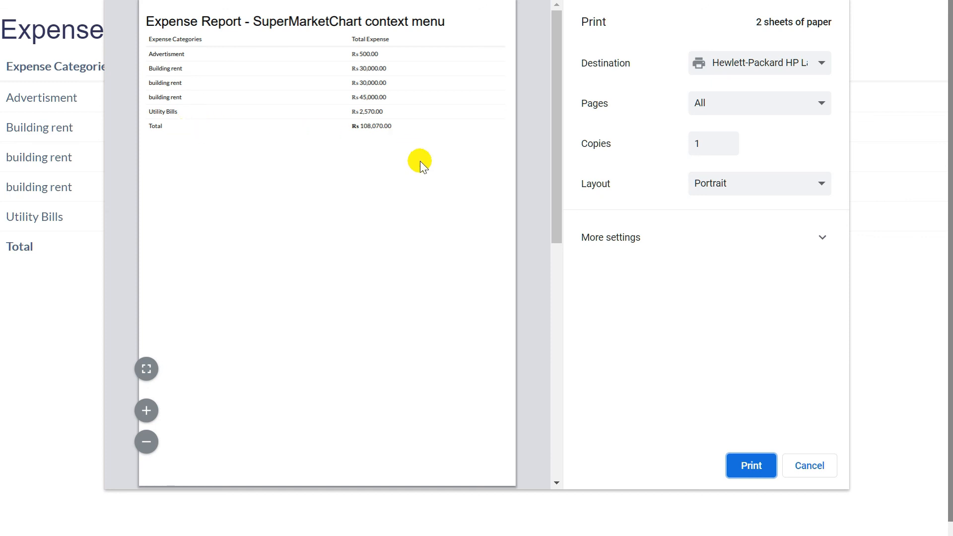
{"action": "left_click", "coordinate": [817, 467]}
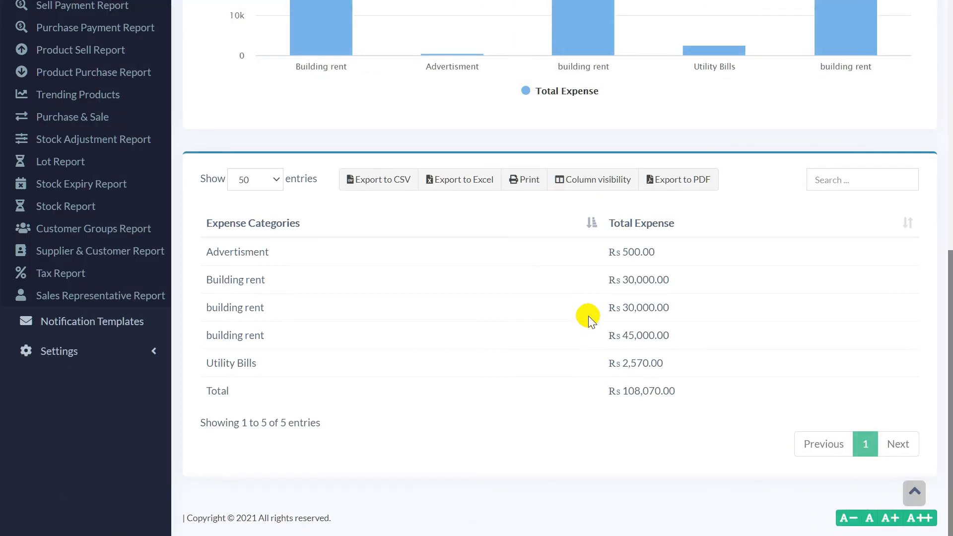
{"action": "scroll", "coordinate": [588, 315], "scroll_direction": "up", "scroll_amount": 3}
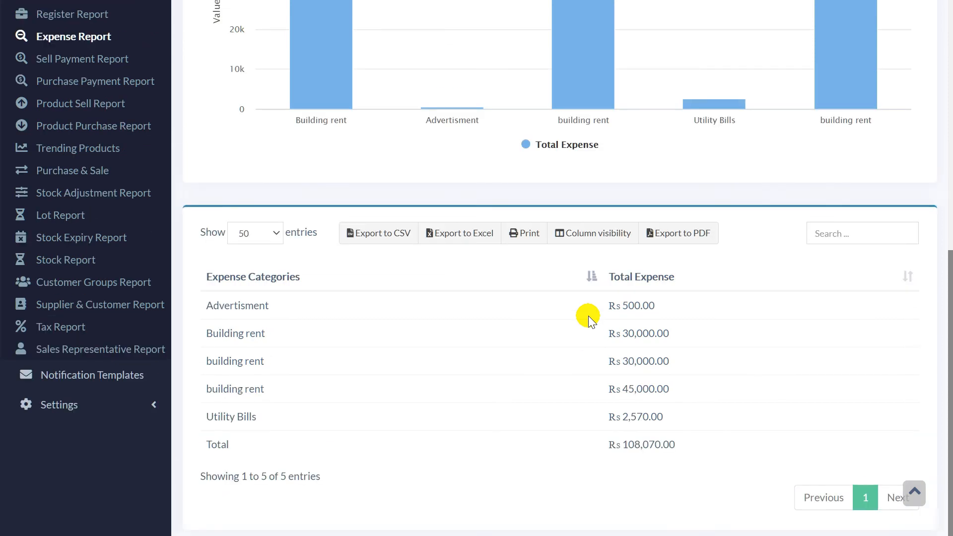
{"action": "mouse_move", "coordinate": [338, 130]}
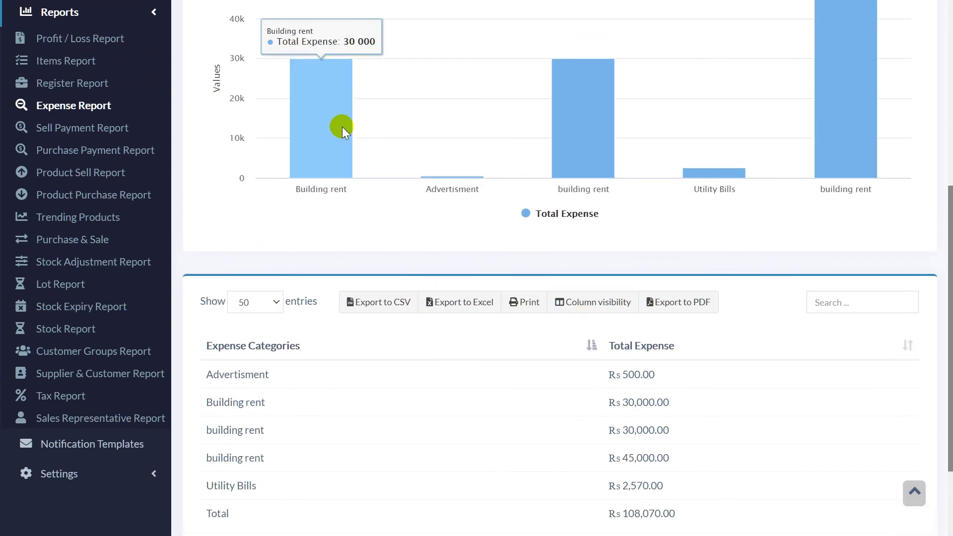
{"action": "scroll", "coordinate": [342, 126], "scroll_direction": "up", "scroll_amount": 3}
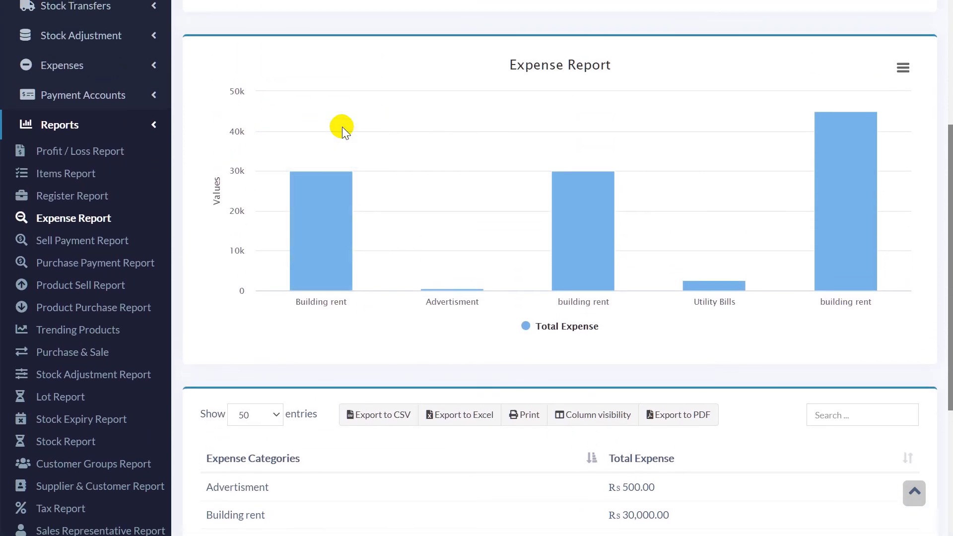